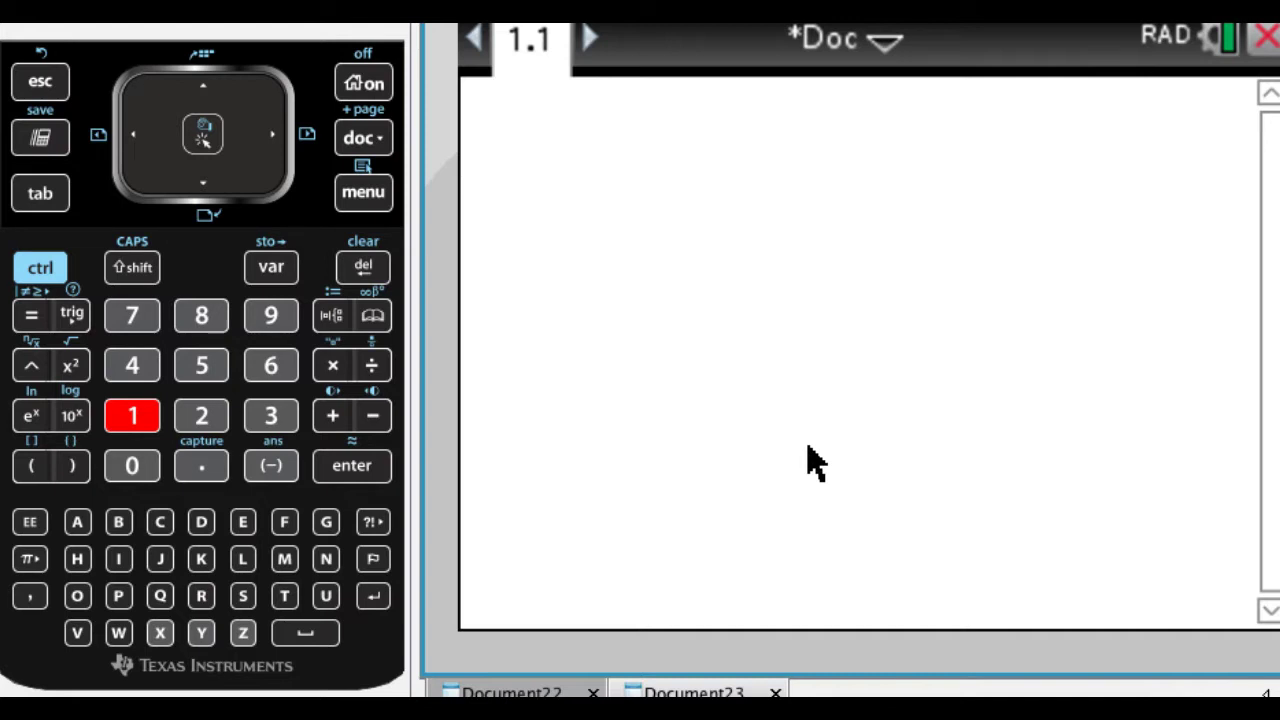
Insert an empty 2×2 matrix template from the math templates palette
{"action": "left_click", "coordinate": [331, 318]}
{"action": "key", "text": "Left"}
{"action": "key", "text": "Left"}
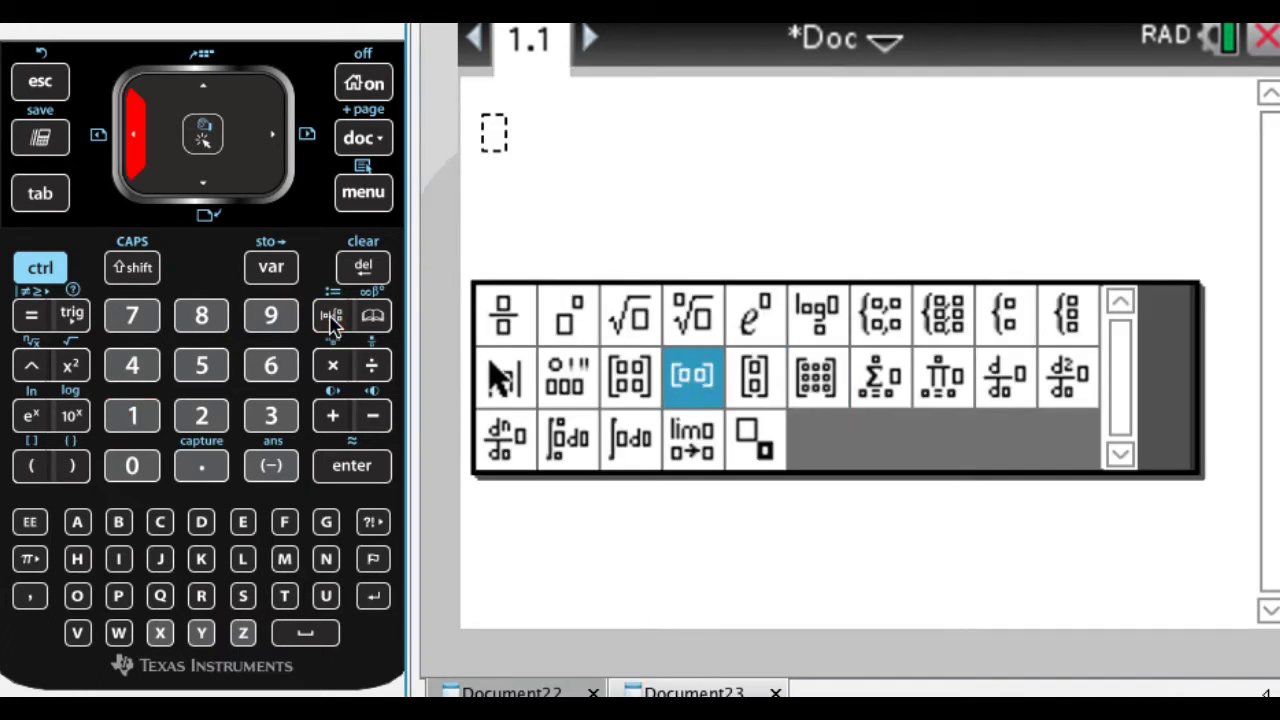
{"action": "key", "text": "Up"}
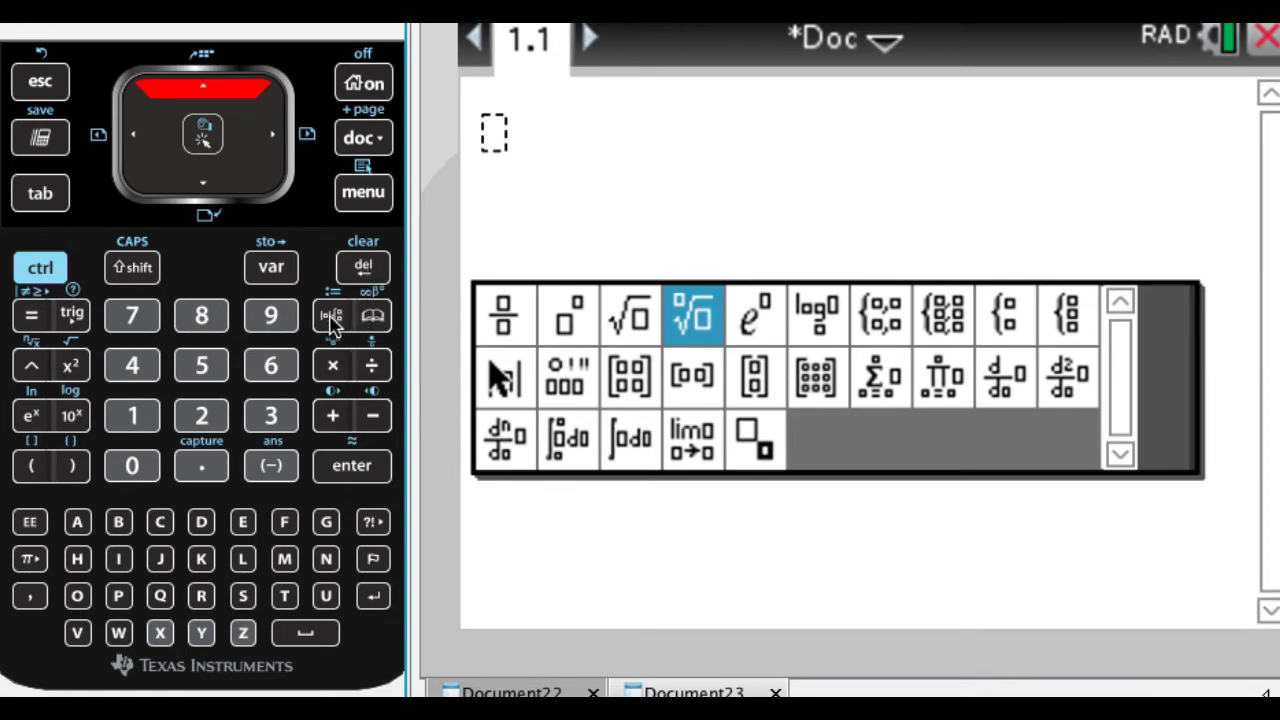
{"action": "key", "text": "Down"}
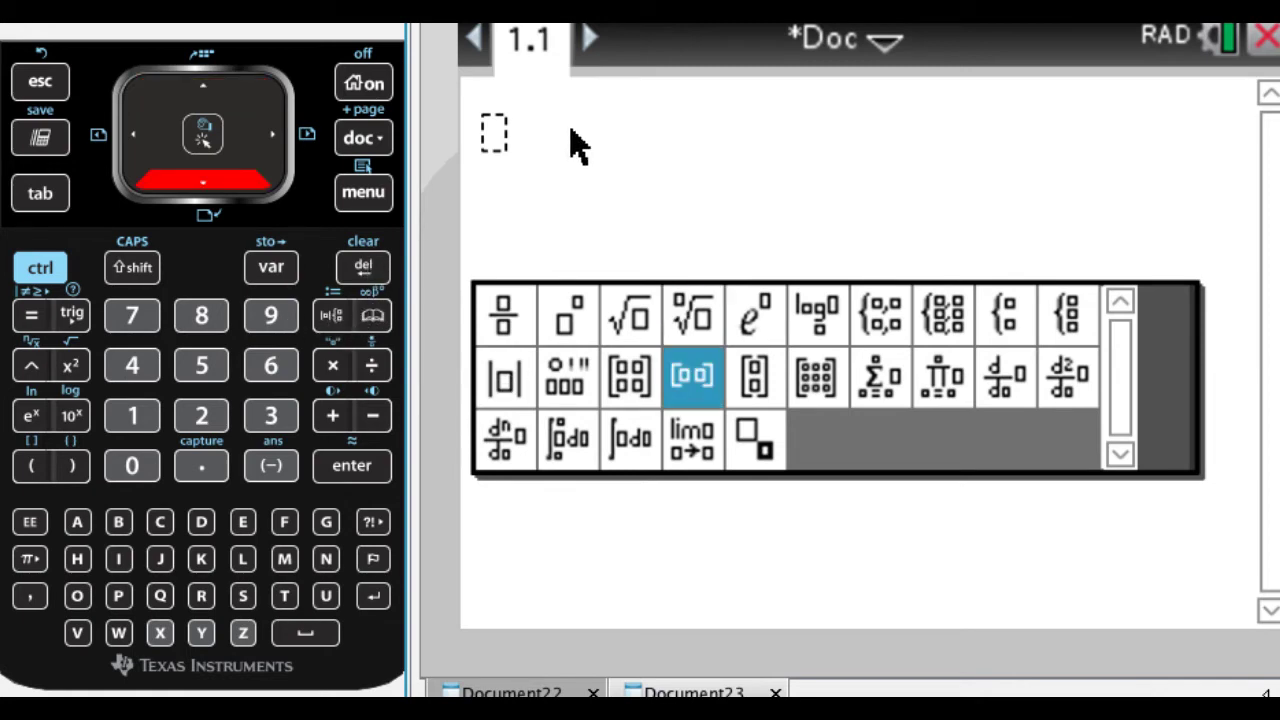
{"action": "key", "text": "Left"}
{"action": "key", "text": "Right"}
{"action": "key", "text": "Right"}
{"action": "key", "text": "Right"}
{"action": "key", "text": "Left"}
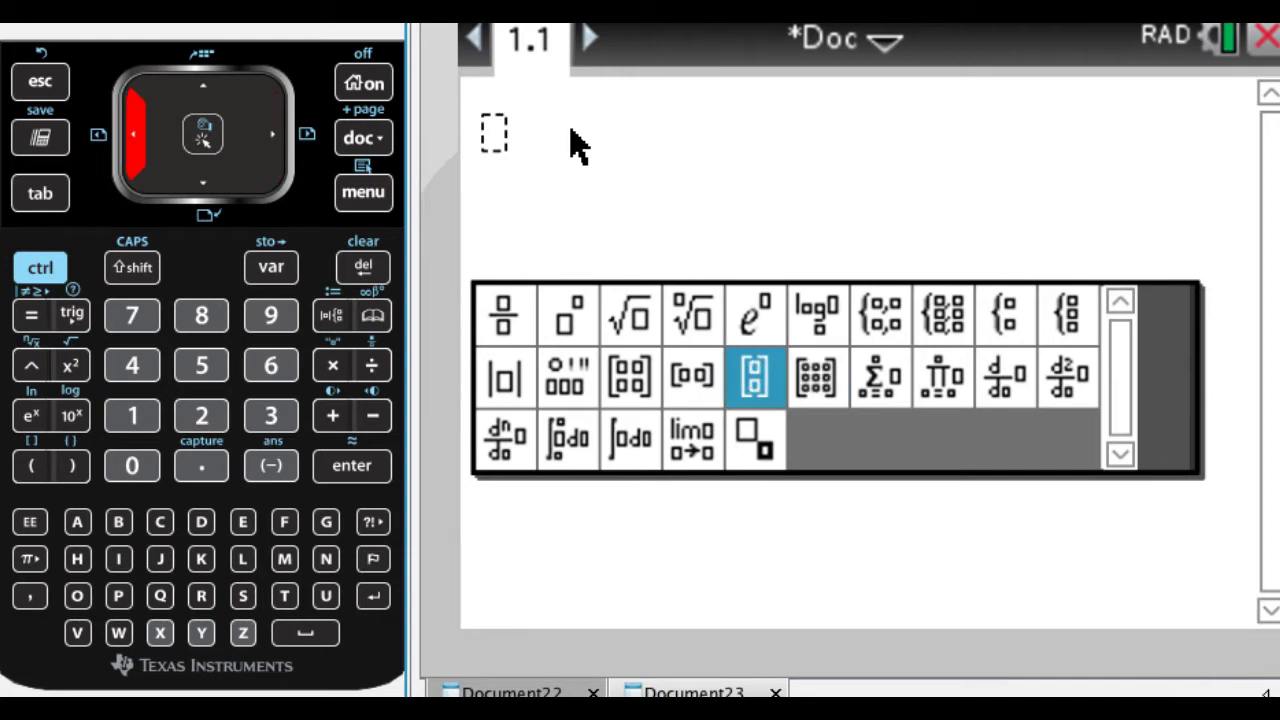
{"action": "key", "text": "Left"}
{"action": "key", "text": "Left"}
{"action": "key", "text": "Right"}
{"action": "key", "text": "Right"}
{"action": "key", "text": "Right"}
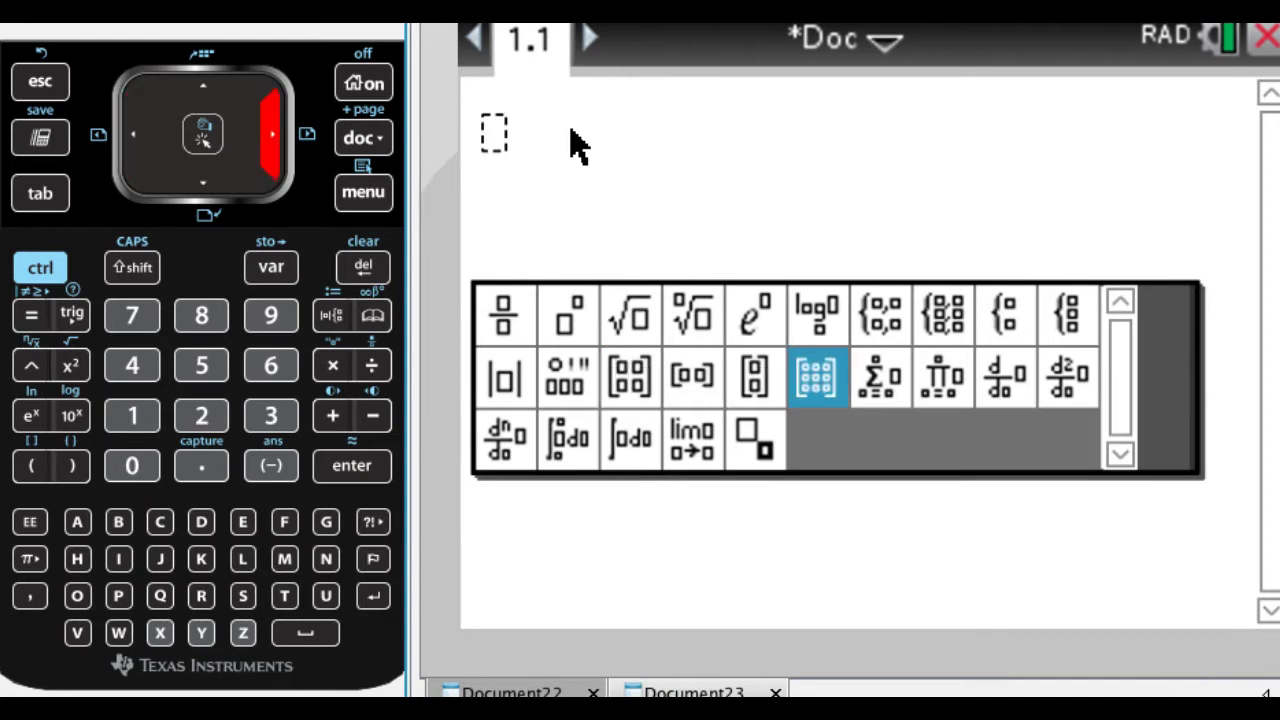
{"action": "key", "text": "Left"}
{"action": "key", "text": "Left"}
{"action": "key", "text": "Left"}
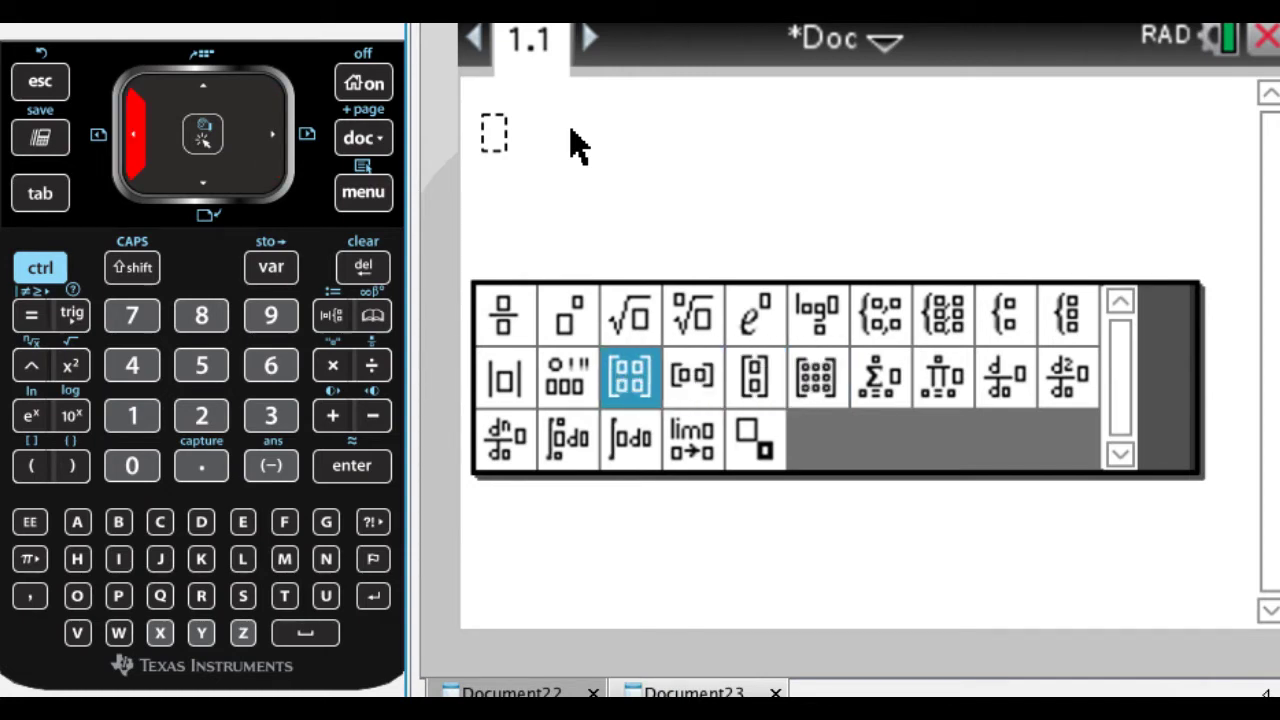
{"action": "key", "text": "Left"}
{"action": "key", "text": "Right"}
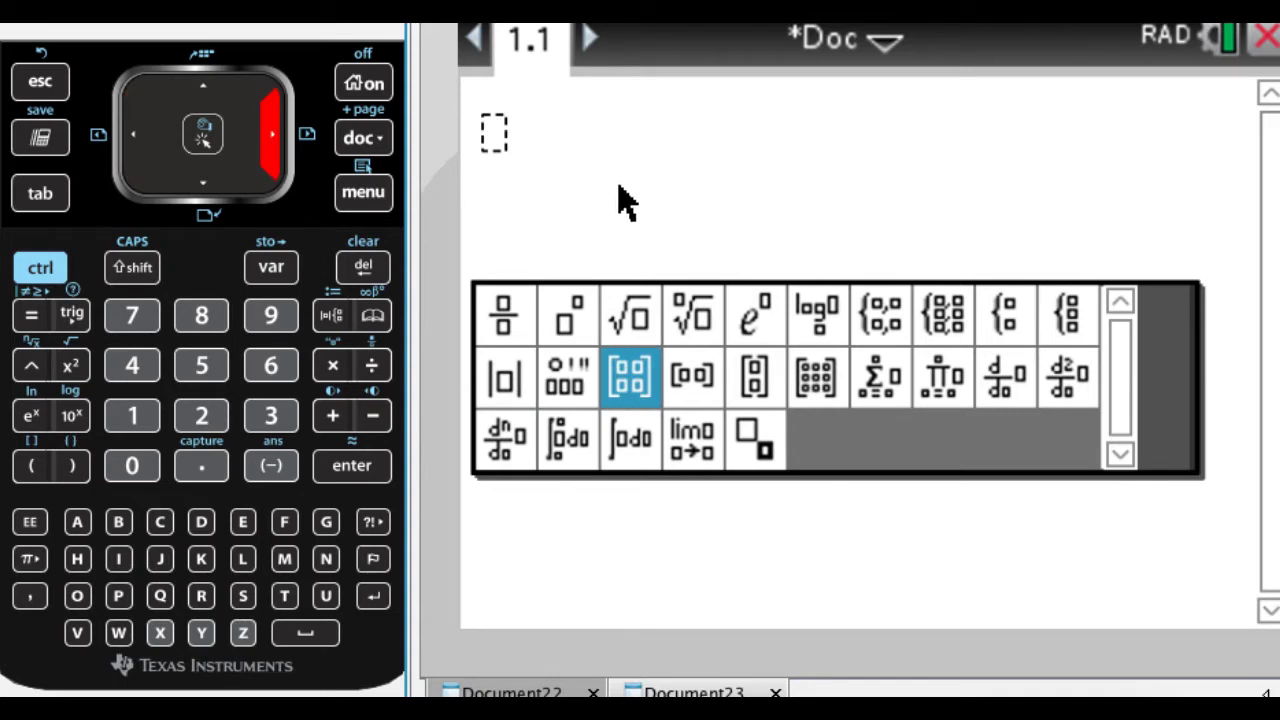
{"action": "key", "text": "Right"}
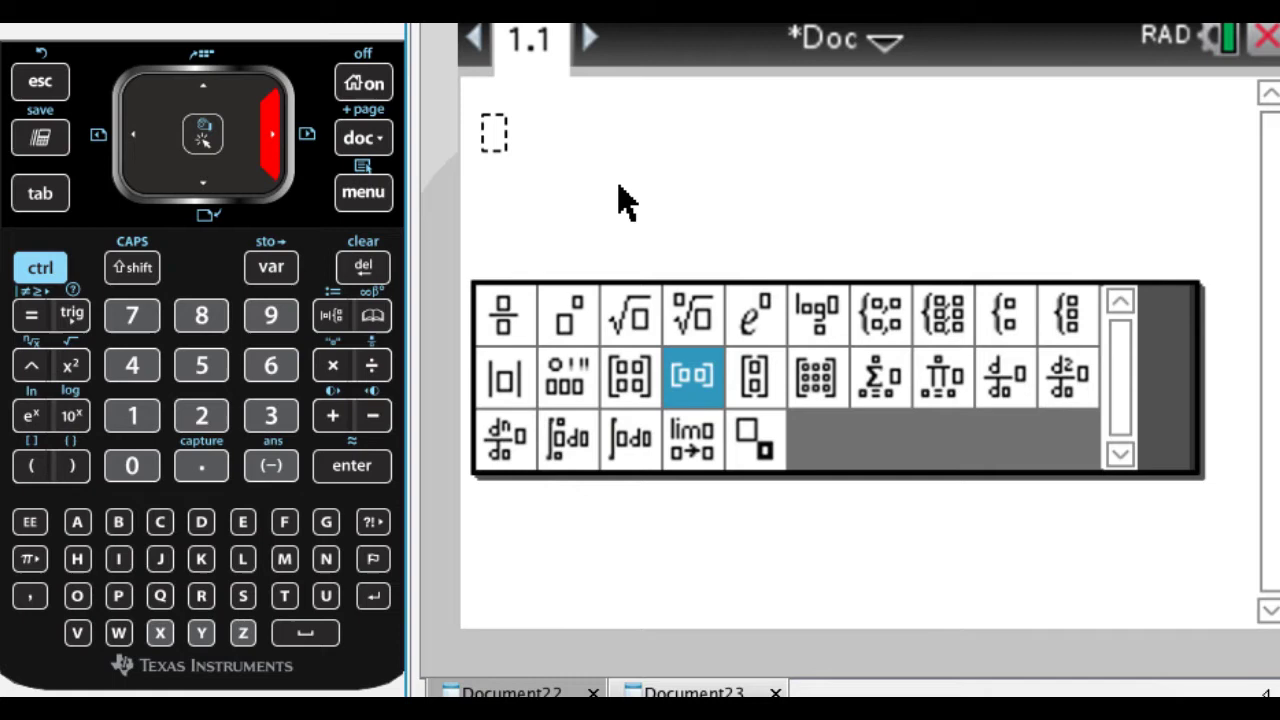
{"action": "key", "text": "Right"}
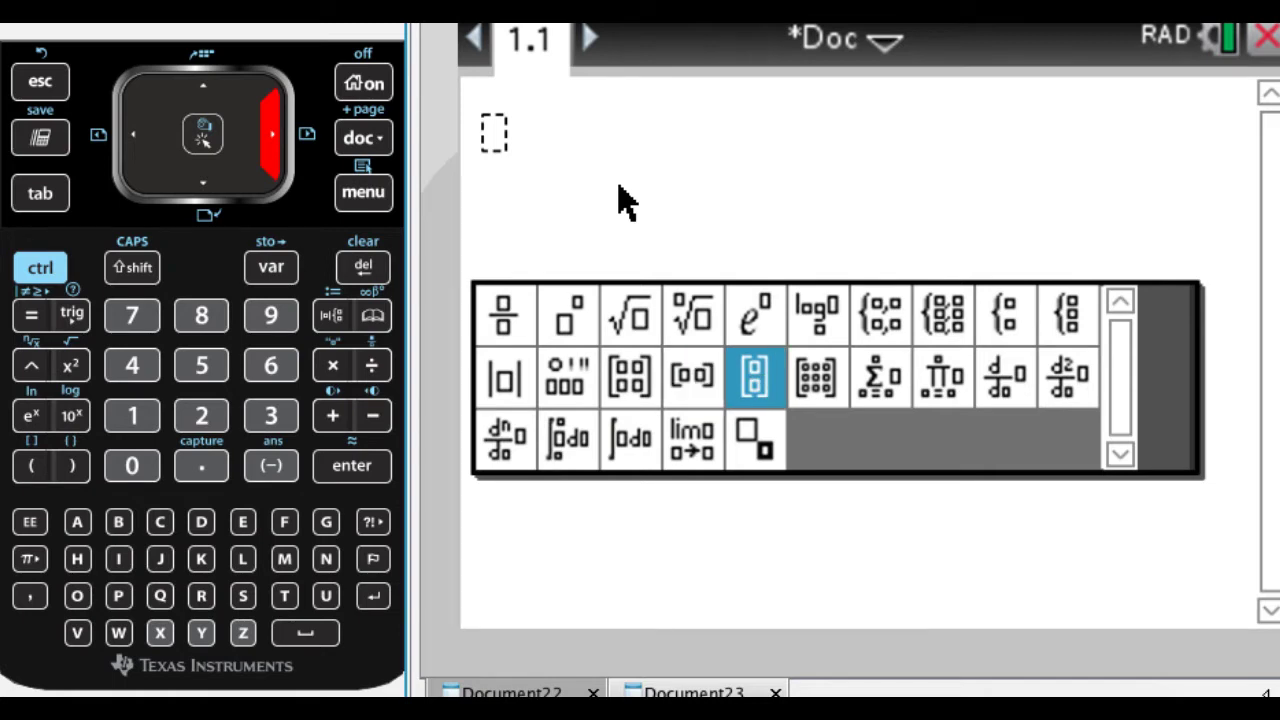
{"action": "key", "text": "Right"}
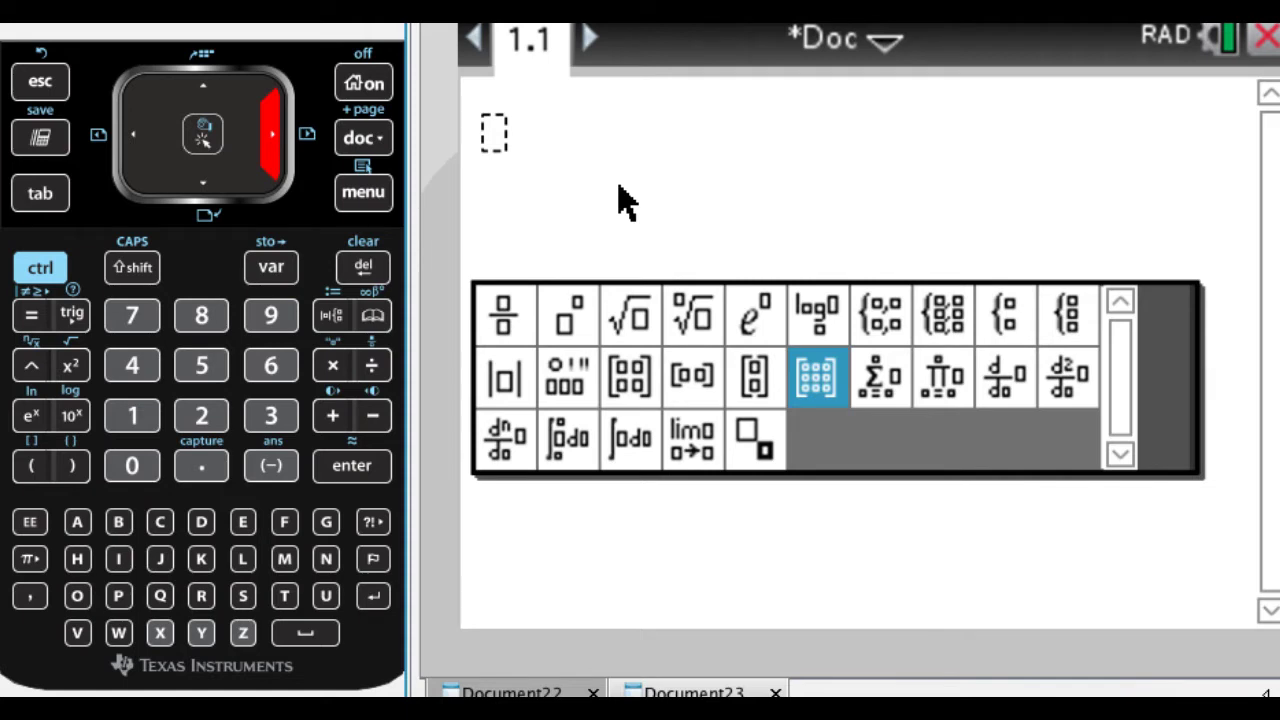
{"action": "key", "text": "Left"}
{"action": "key", "text": "Left"}
{"action": "key", "text": "Left"}
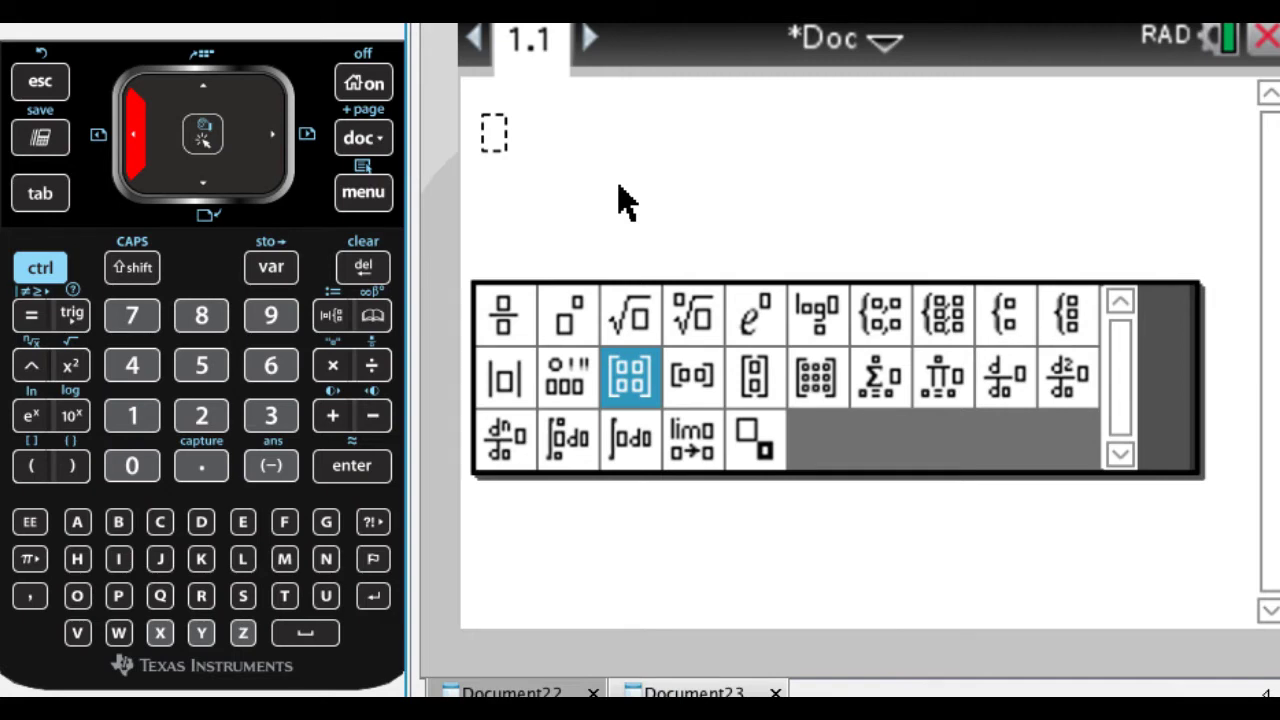
{"action": "key", "text": "Return"}
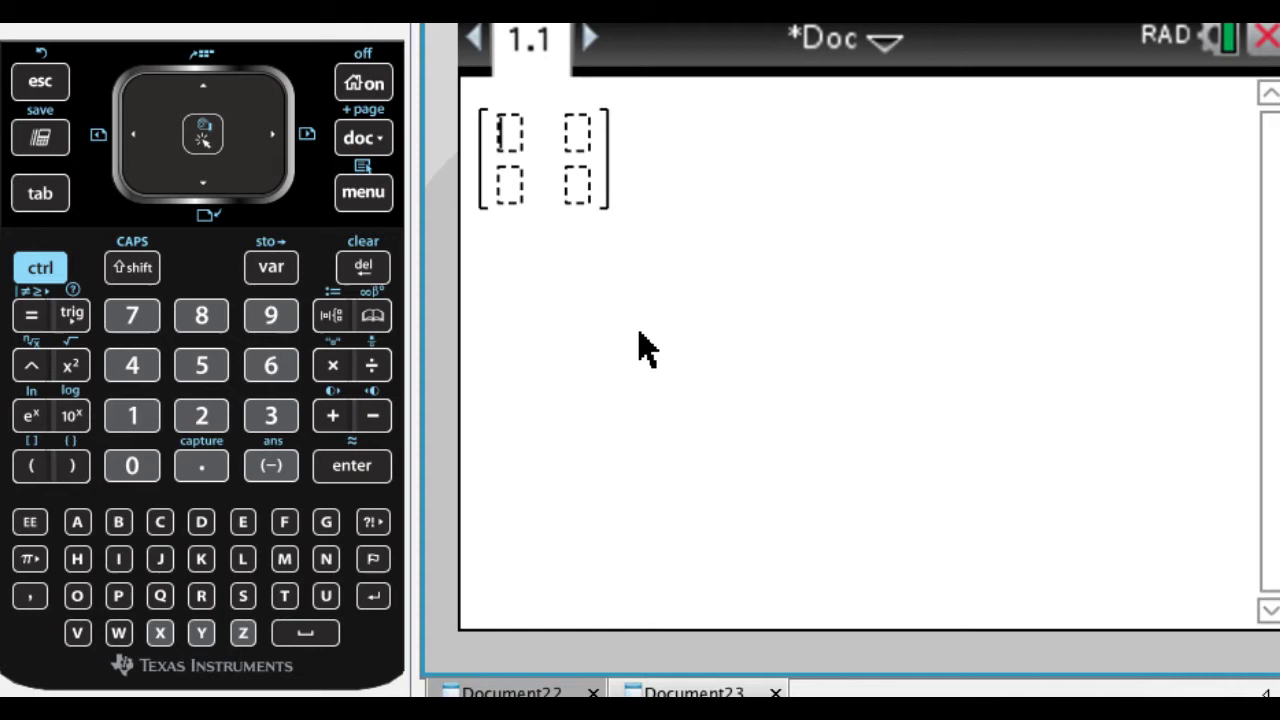
Fill the matrix with 3, 4, 9, 1 and evaluate [[3,4],[9,1]]
{"action": "type", "text": "3"}
{"action": "key", "text": "Tab"}
{"action": "type", "text": "4"}
{"action": "key", "text": "Tab"}
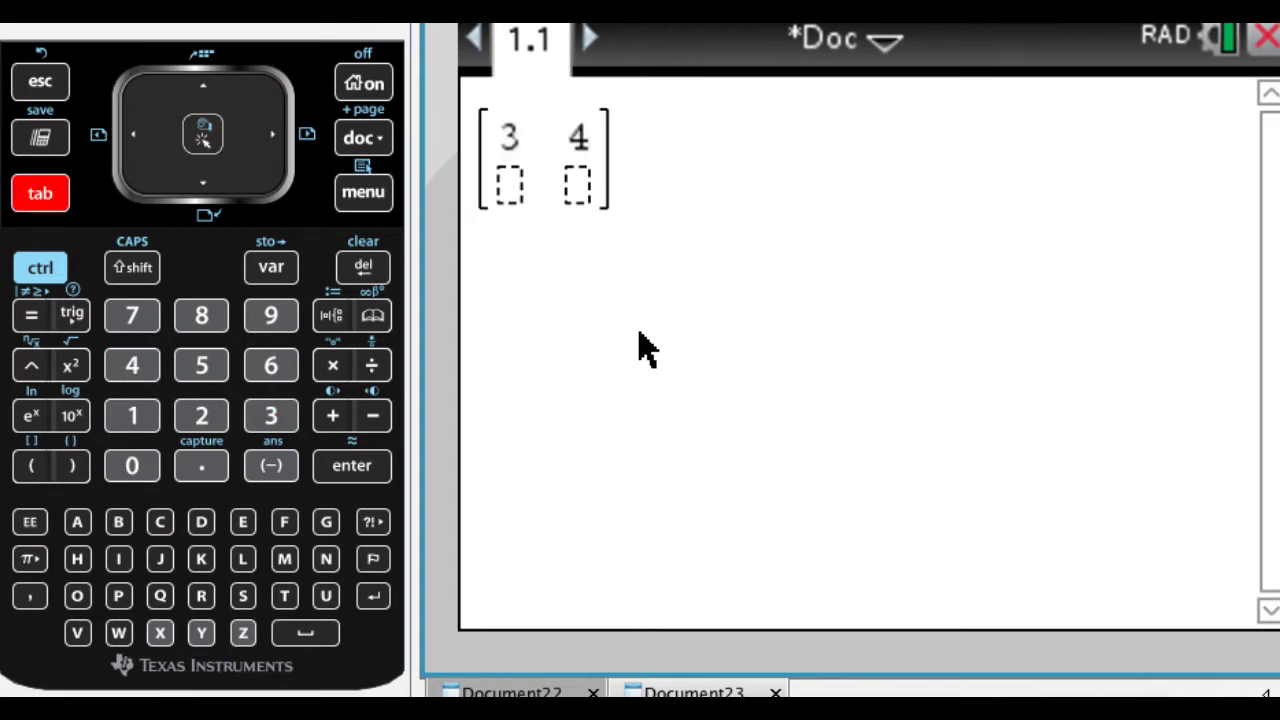
{"action": "type", "text": "9"}
{"action": "key", "text": "Tab"}
{"action": "type", "text": "1"}
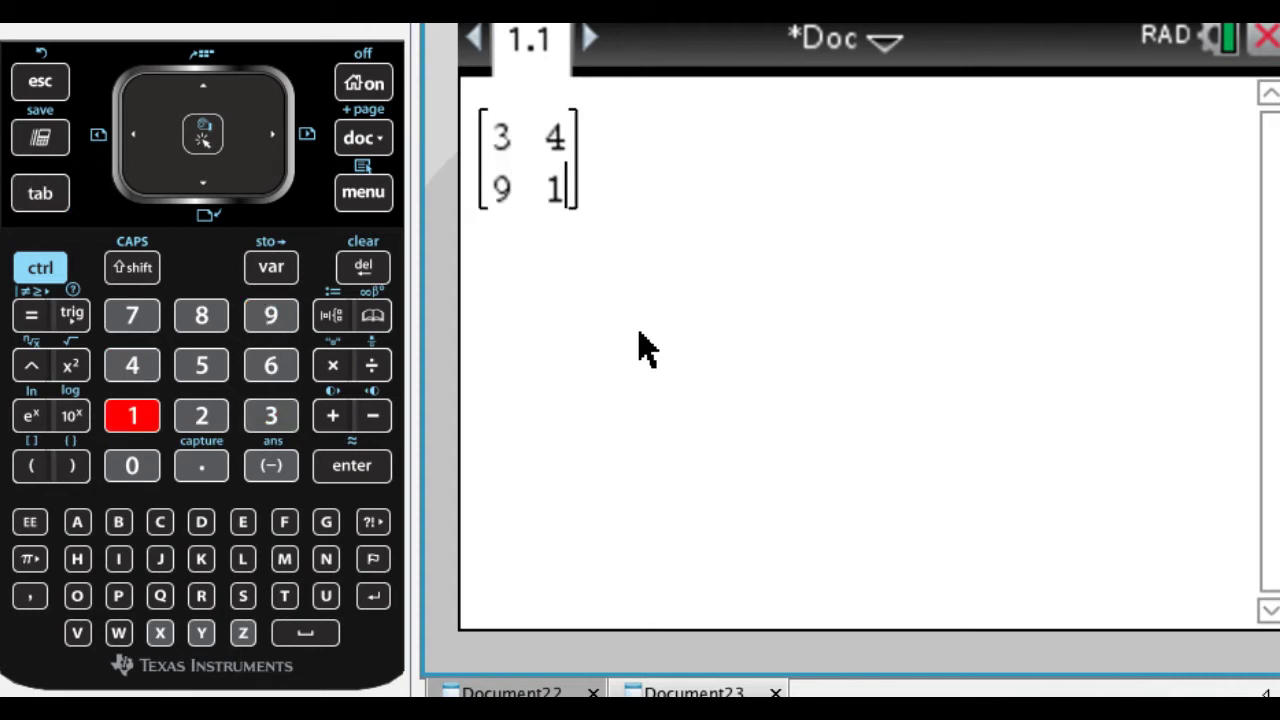
{"action": "key", "text": "Return"}
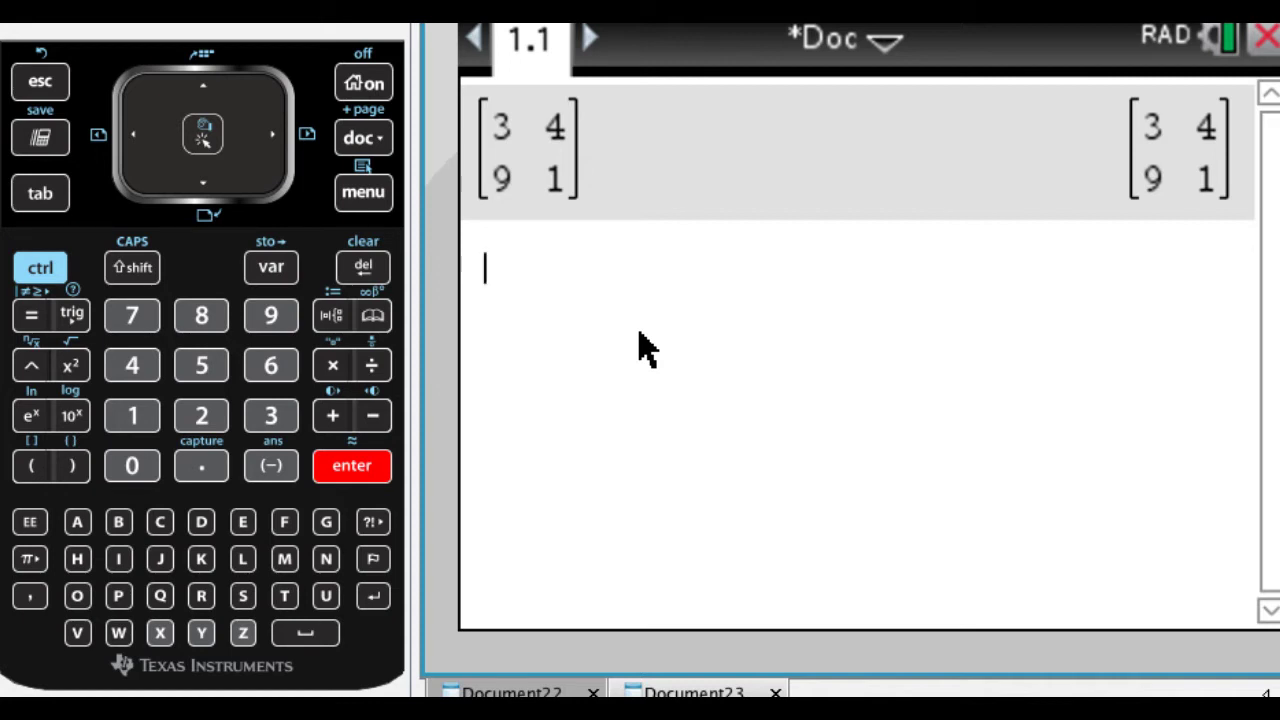
Multiply the earlier matrix [[3,4],[9,1]] by 3, giving [[9,12],[27,3]]
{"action": "type", "text": "3*"}
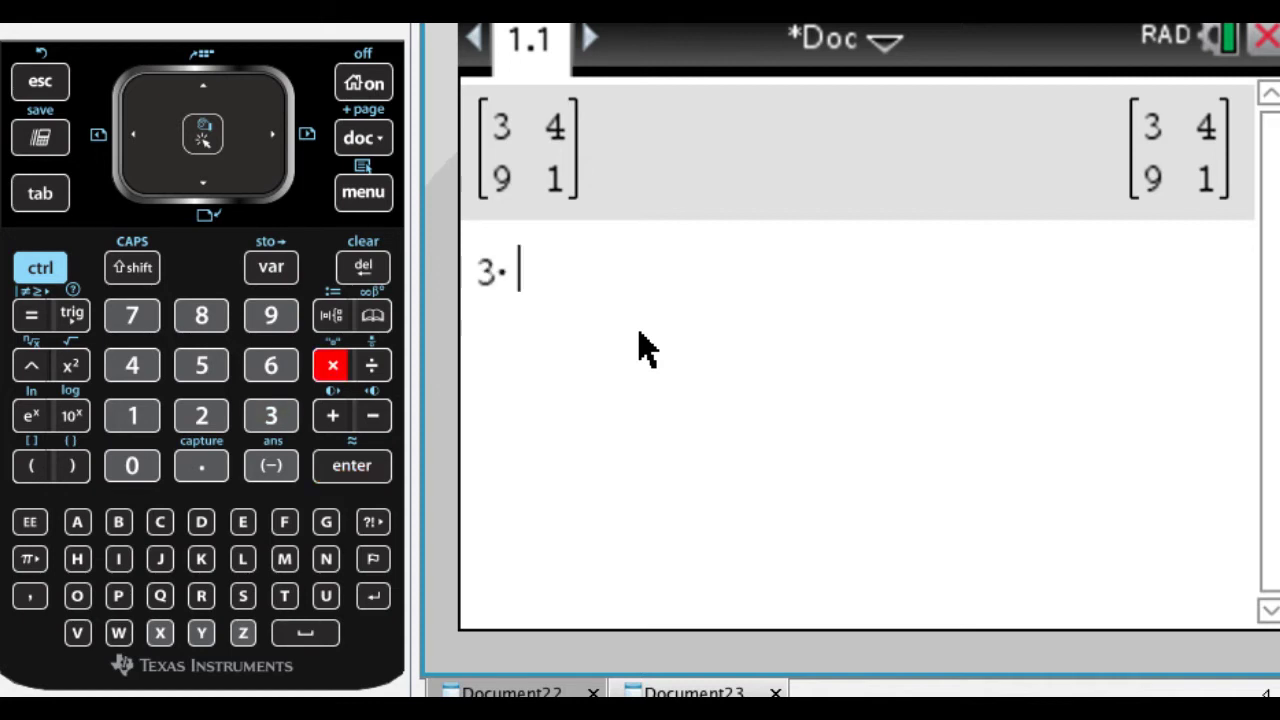
{"action": "key", "text": "Up"}
{"action": "key", "text": "Return"}
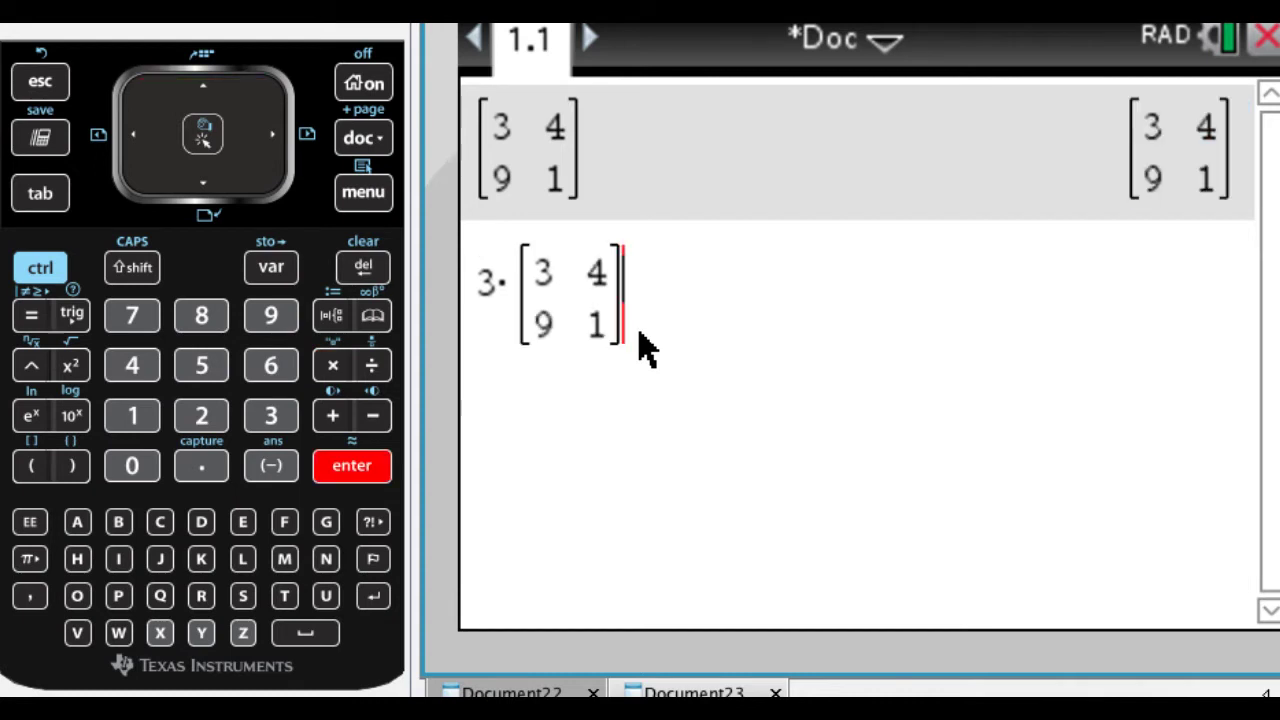
{"action": "key", "text": "Return"}
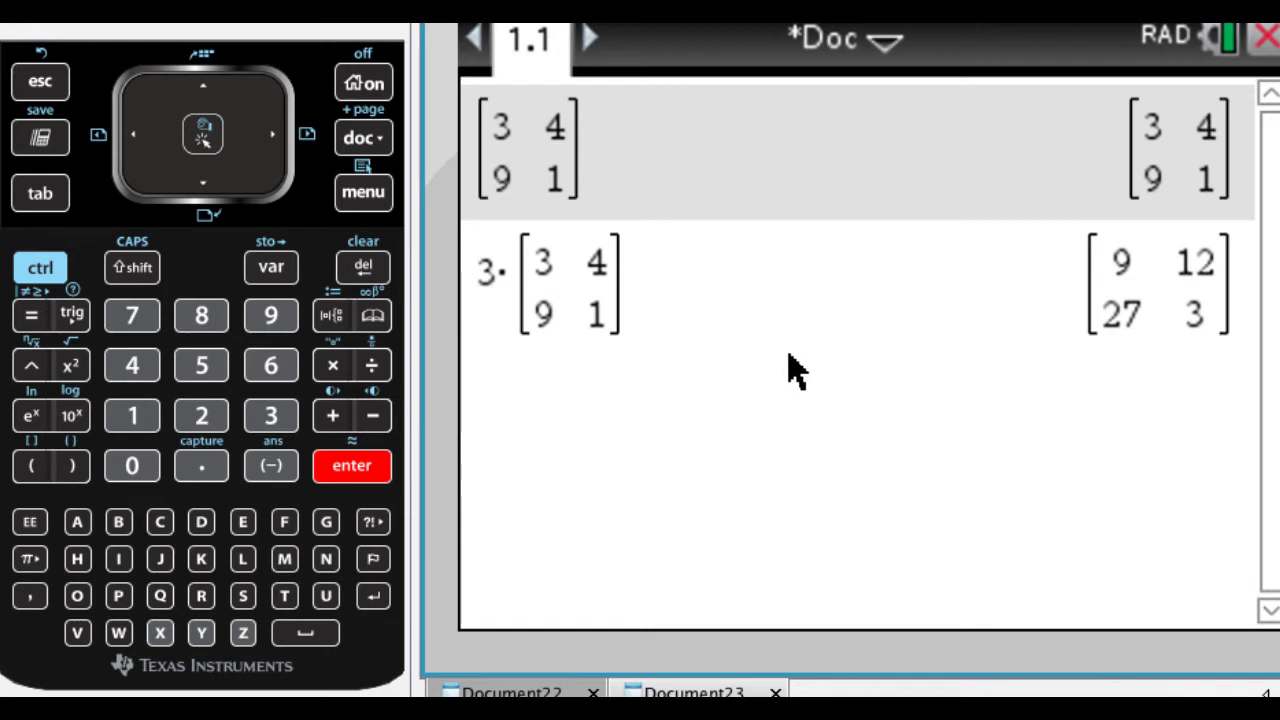
Recall [[9,12],[27,3]] and add a plus sign followed by an empty 2×2 matrix
{"action": "key", "text": "Up"}
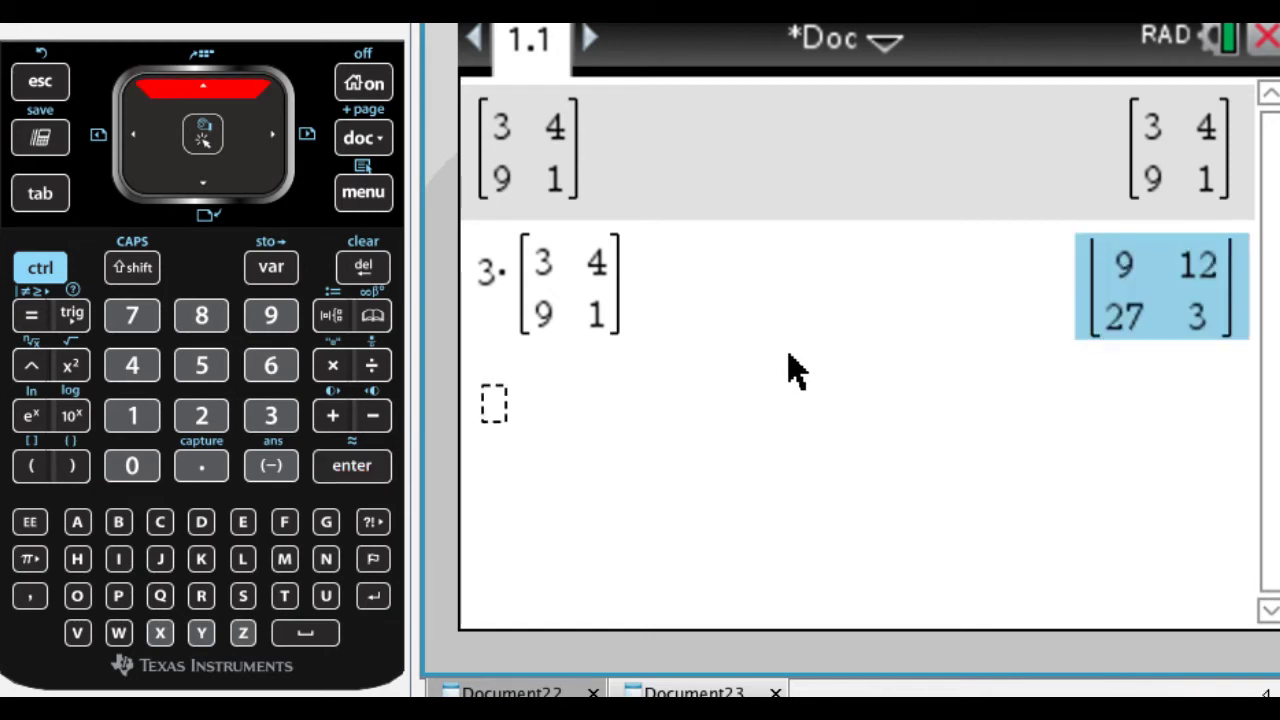
{"action": "key", "text": "Return"}
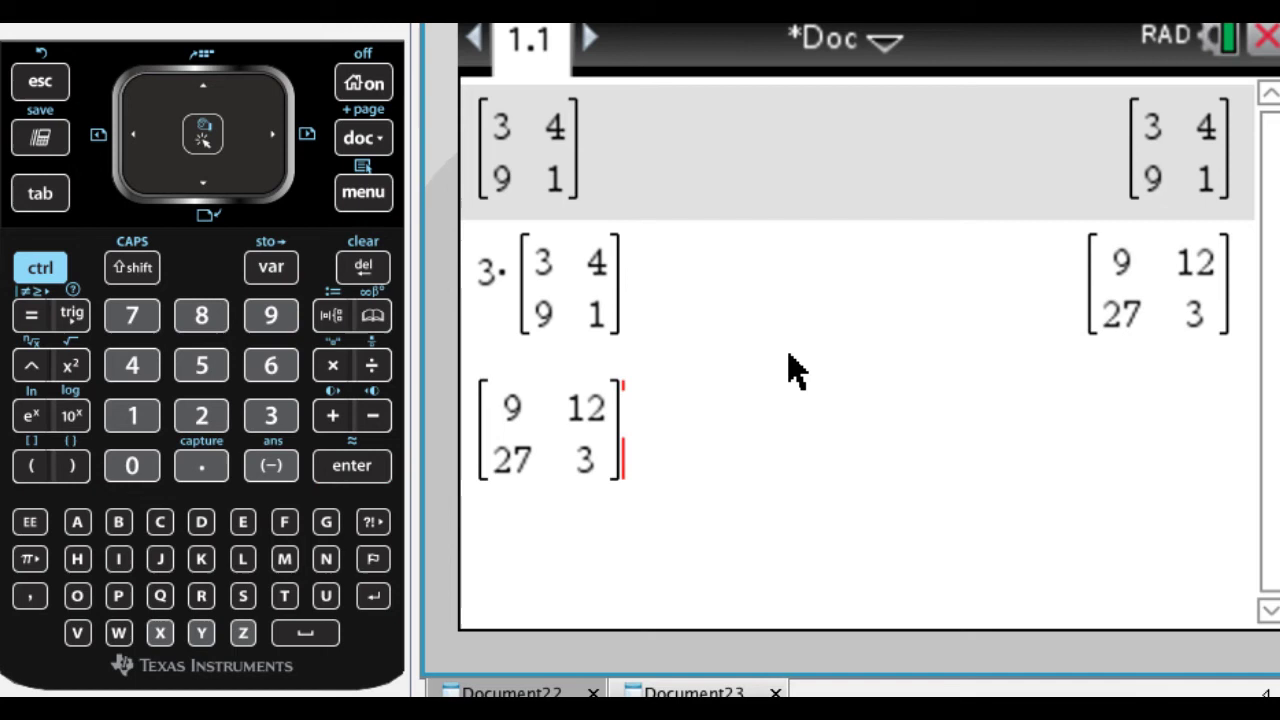
{"action": "type", "text": "+"}
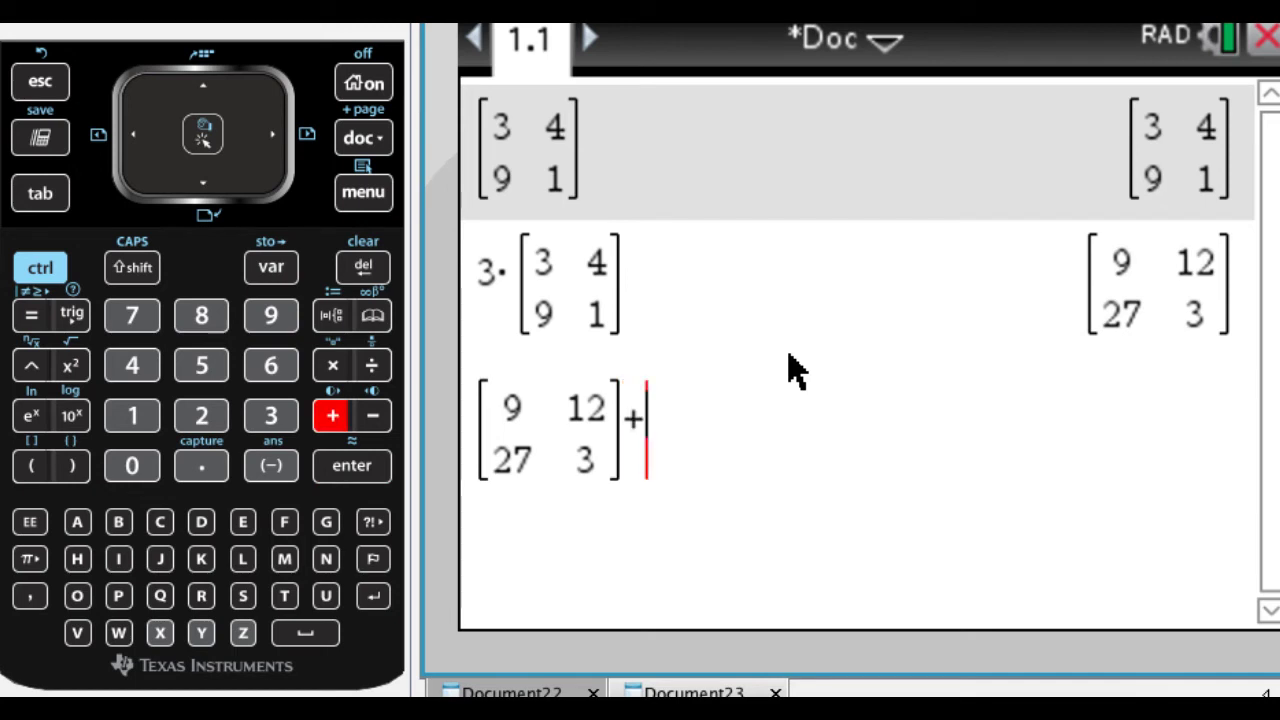
{"action": "left_click", "coordinate": [330, 317]}
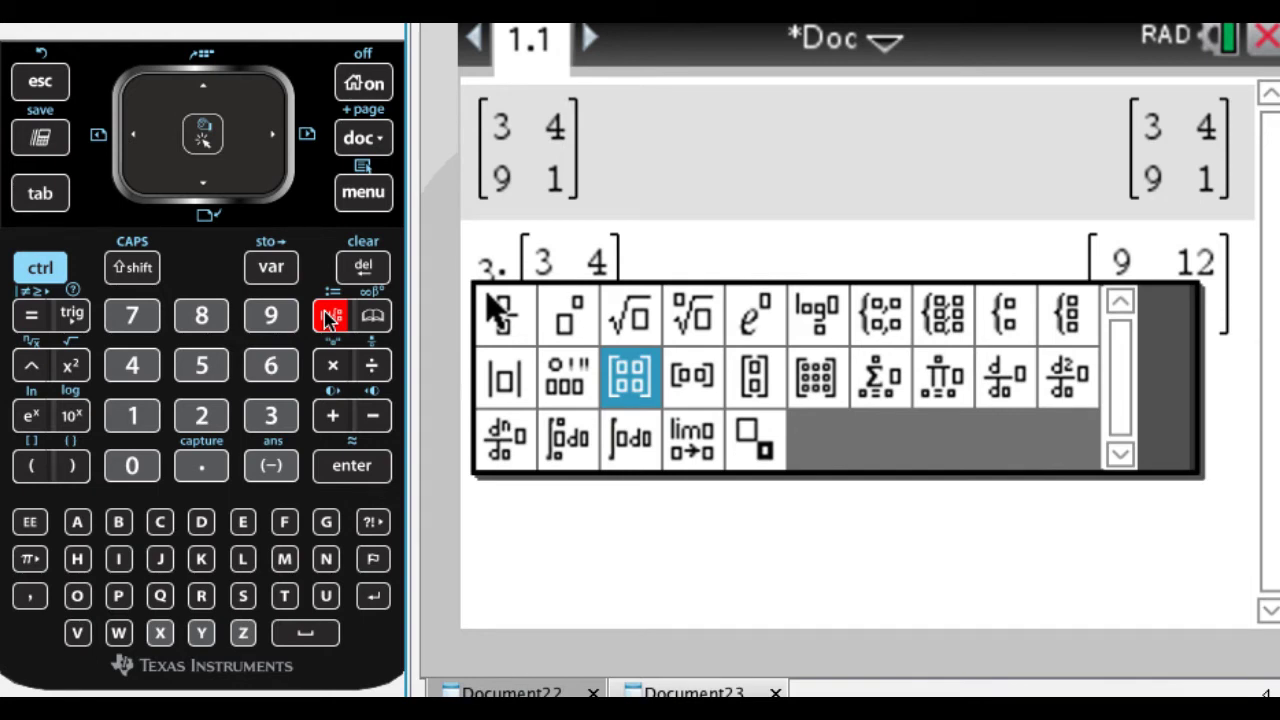
{"action": "key", "text": "Return"}
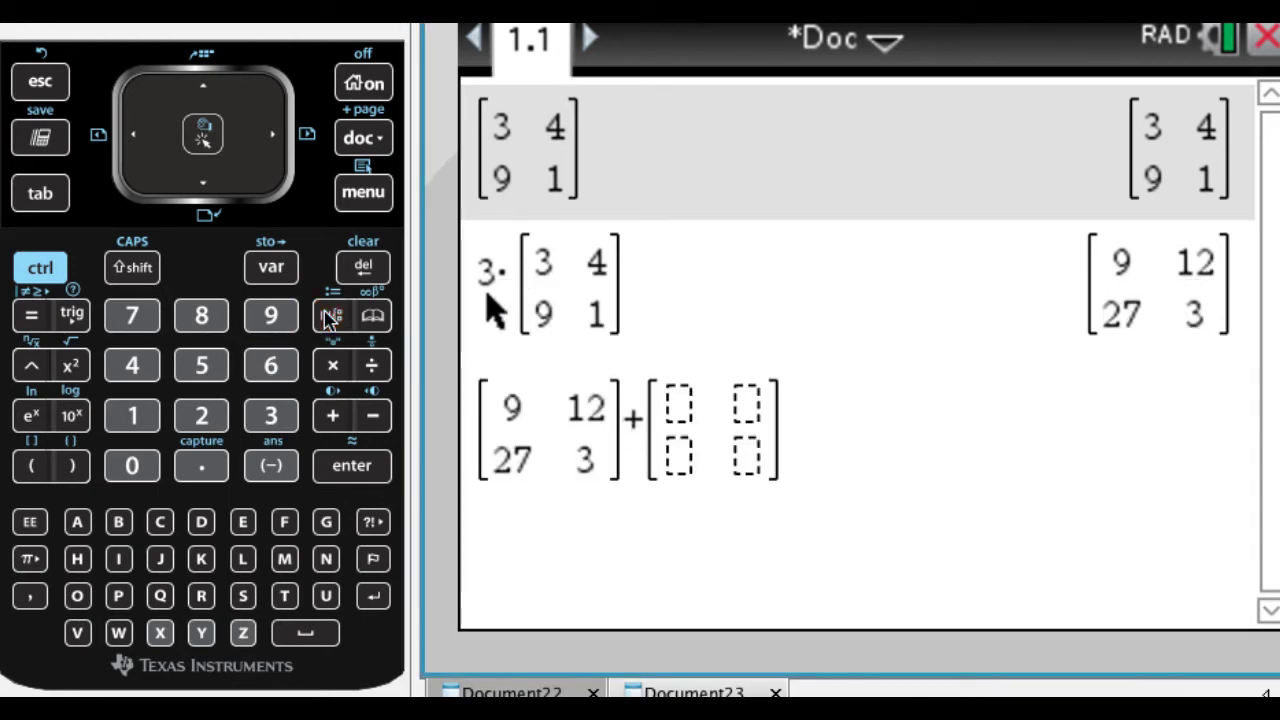
Fill the new matrix with 1, 5, -3, 6 and evaluate the sum [[10,17],[24,9]]
{"action": "type", "text": "1"}
{"action": "key", "text": "Tab"}
{"action": "type", "text": "5"}
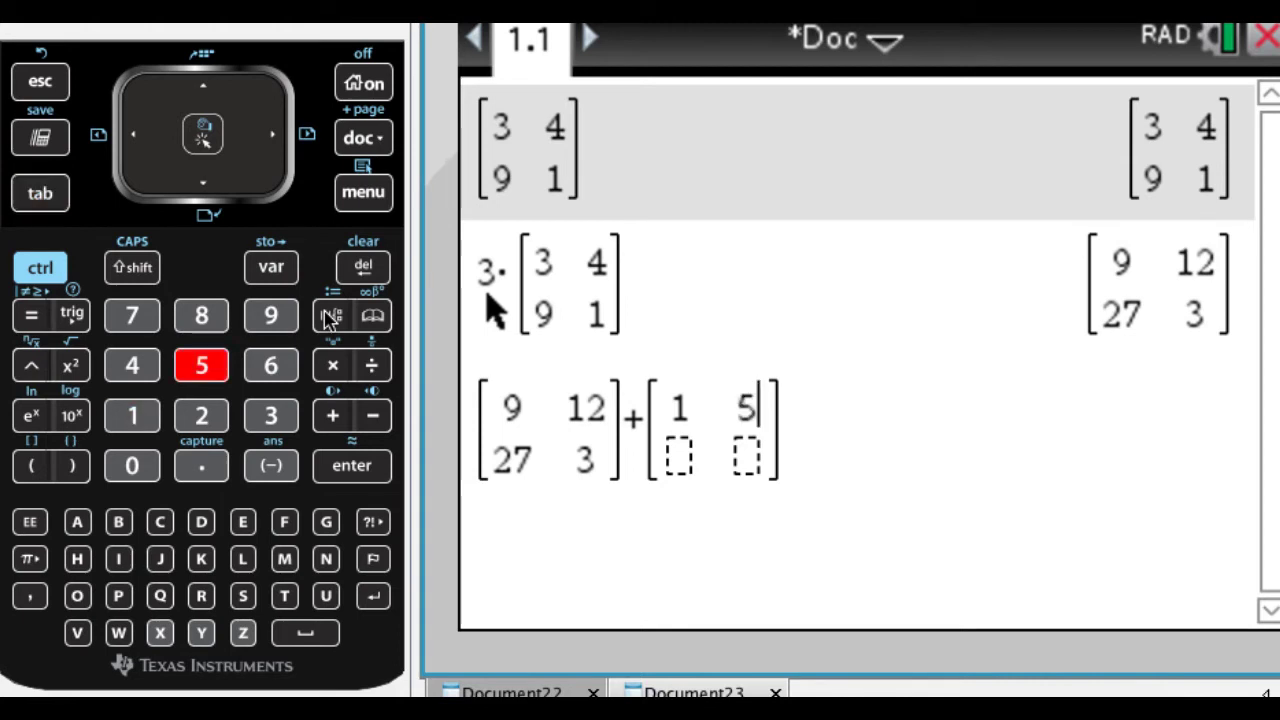
{"action": "key", "text": "Tab"}
{"action": "type", "text": "-3"}
{"action": "key", "text": "Tab"}
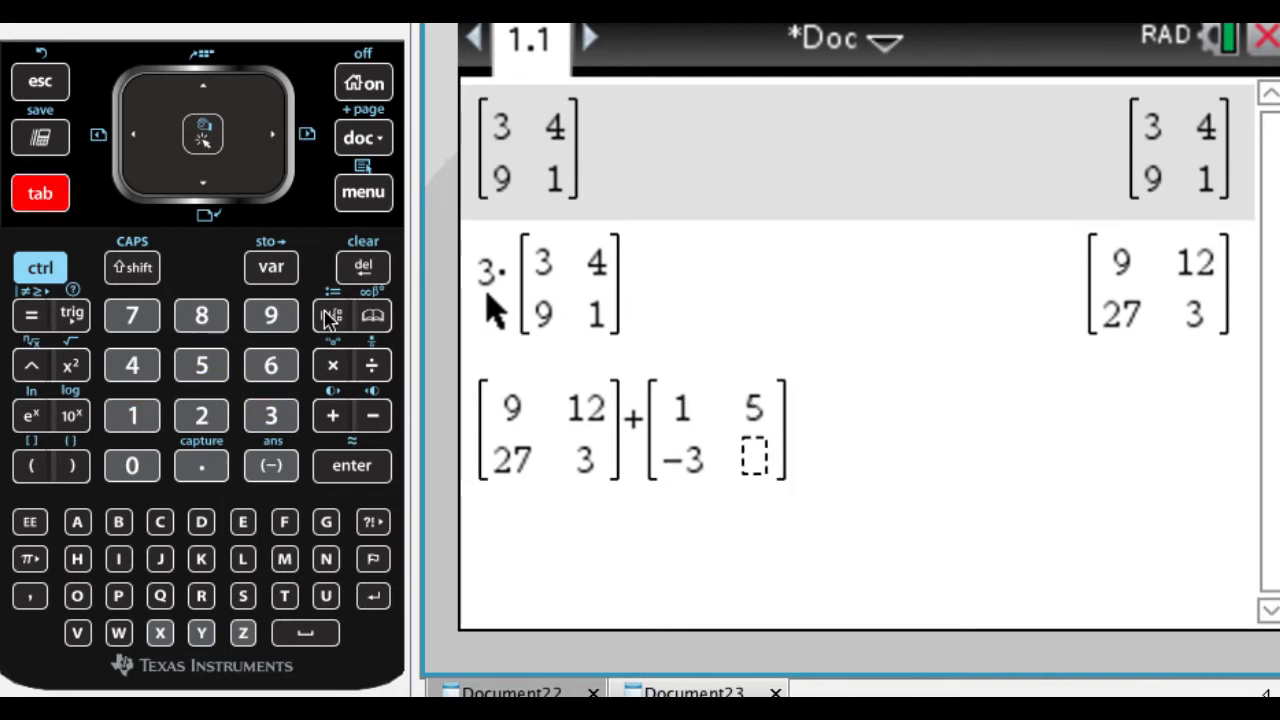
{"action": "type", "text": "6"}
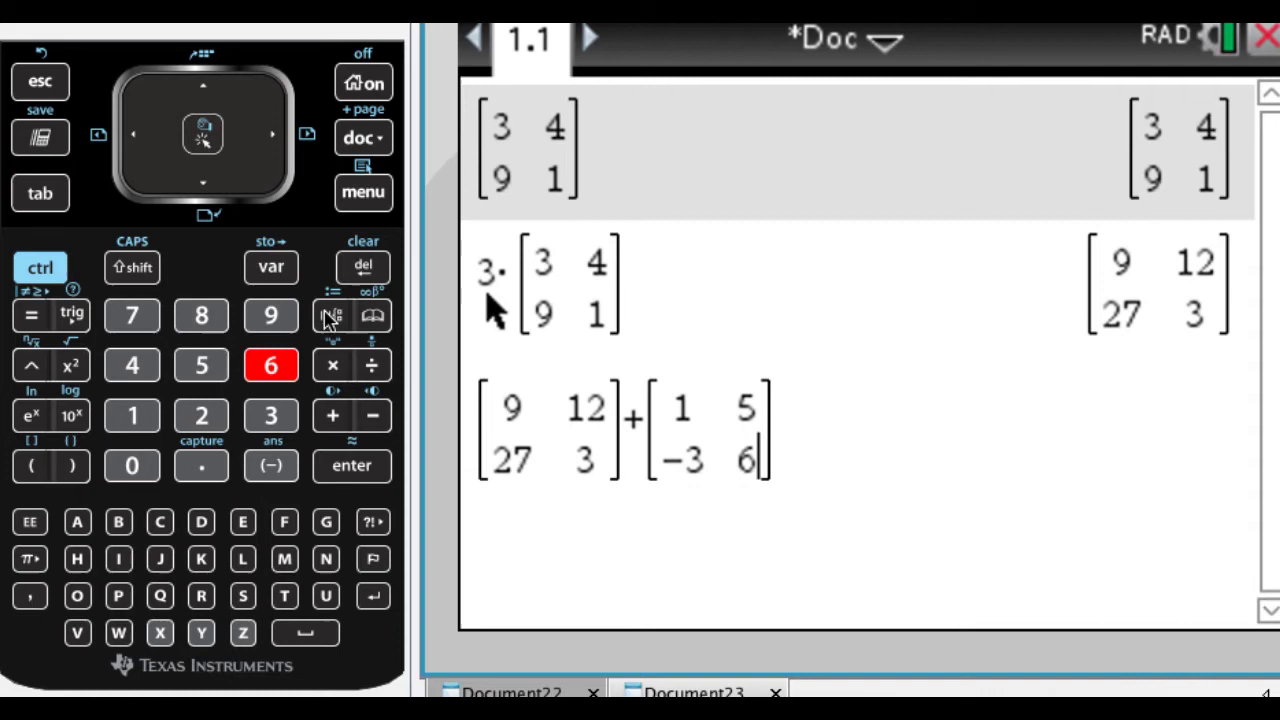
{"action": "key", "text": "Return"}
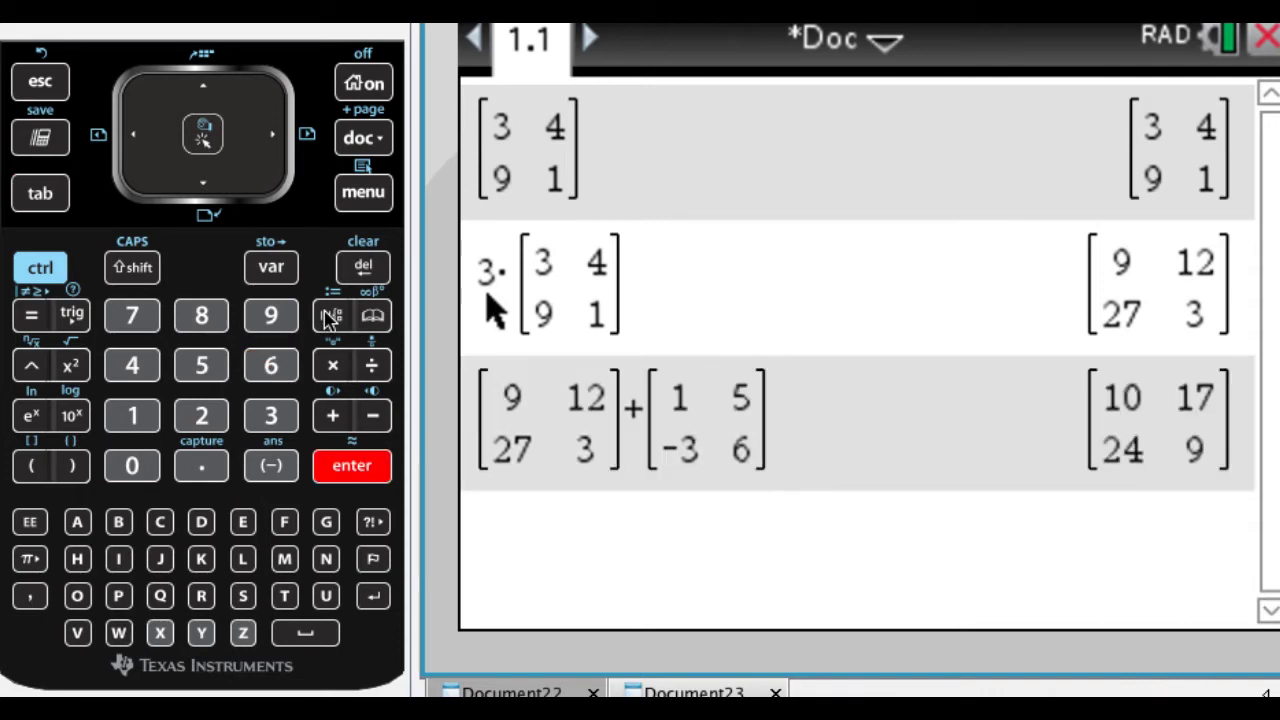
Edit the recalled sum into 3·[[9,12],[27,3]] − 15·[[1,5],[-3,6]] and evaluate it
{"action": "key", "text": "Up"}
{"action": "key", "text": "Up"}
{"action": "key", "text": "Return"}
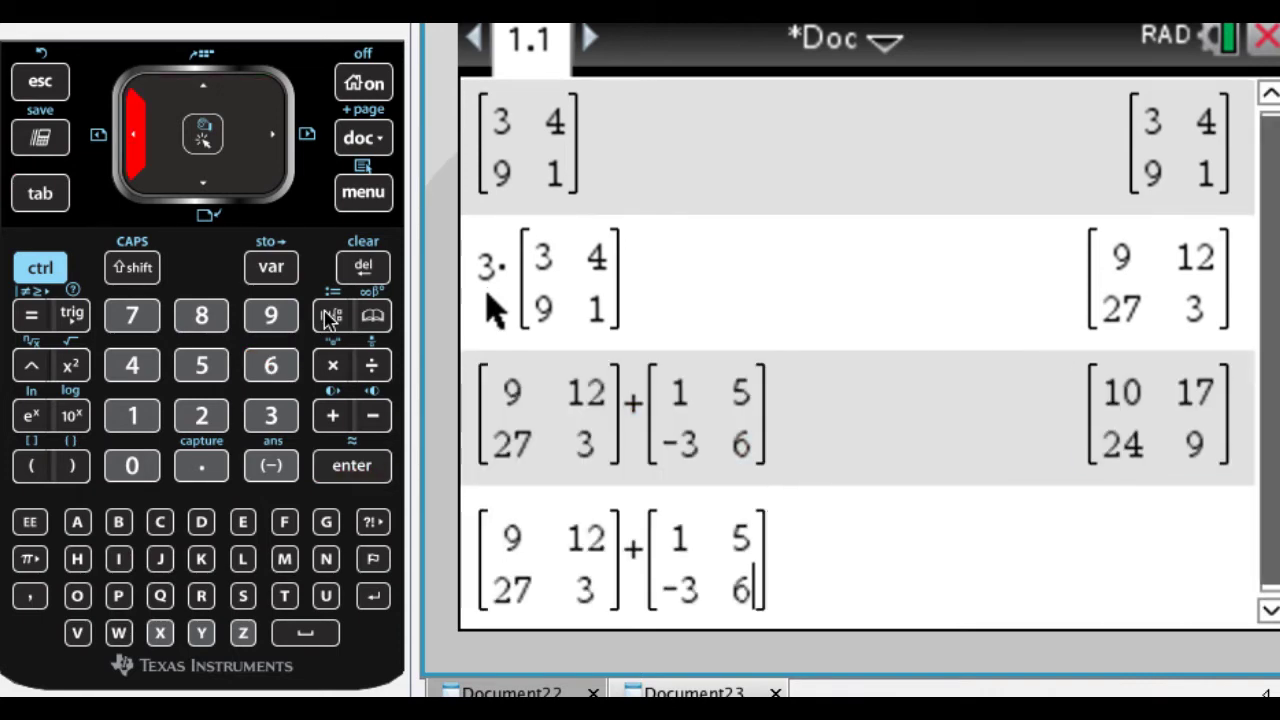
{"action": "key", "text": "Left"}
{"action": "key", "text": "Left"}
{"action": "key", "text": "Left"}
{"action": "key", "text": "Left"}
{"action": "key", "text": "Left"}
{"action": "key", "text": "Left"}
{"action": "key", "text": "Left"}
{"action": "key", "text": "Left"}
{"action": "type", "text": "3"}
{"action": "key", "text": "Right"}
{"action": "key", "text": "Right"}
{"action": "key", "text": "Right"}
{"action": "key", "text": "Right"}
{"action": "key", "text": "Right"}
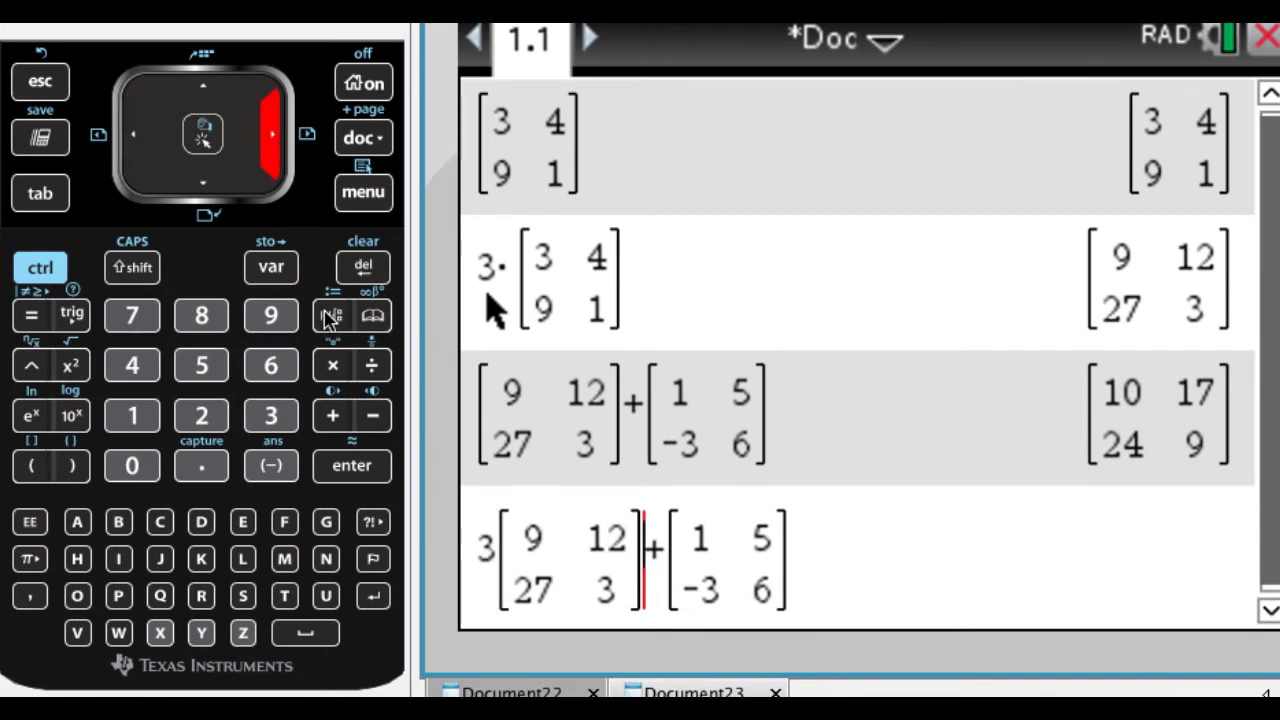
{"action": "key", "text": "shift+Right"}
{"action": "type", "text": "-"}
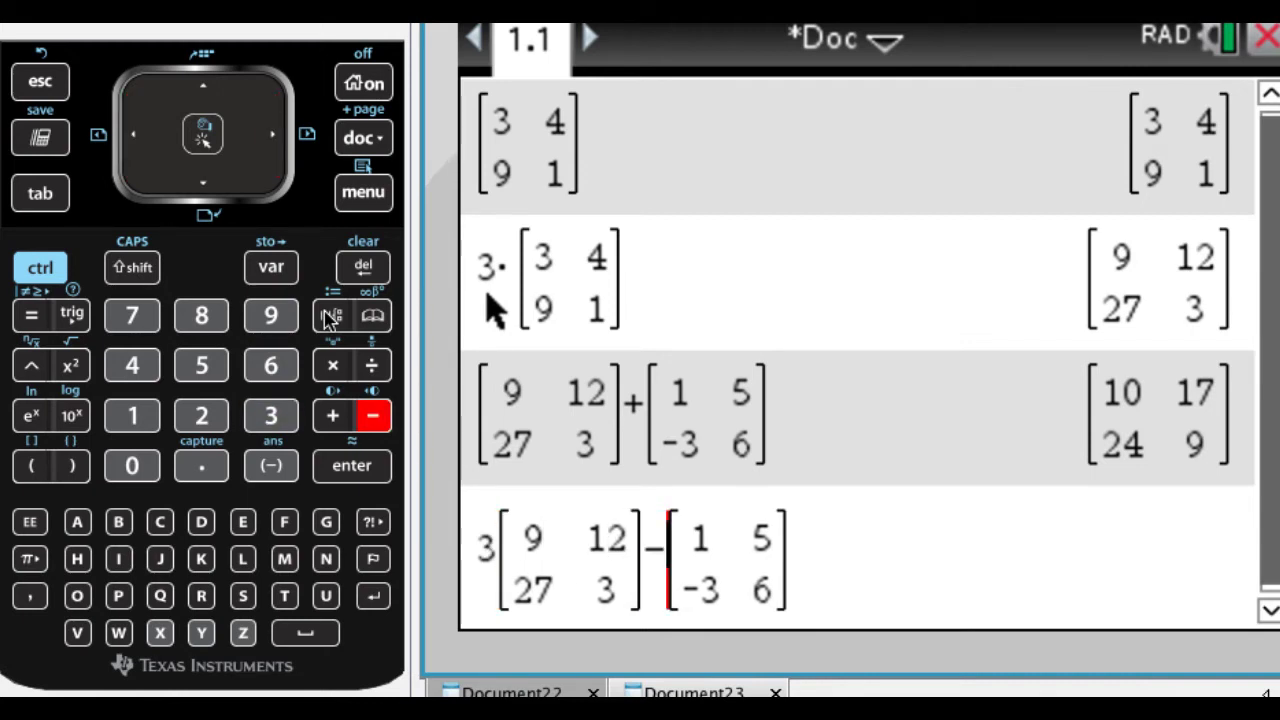
{"action": "type", "text": "15"}
{"action": "key", "text": "Return"}
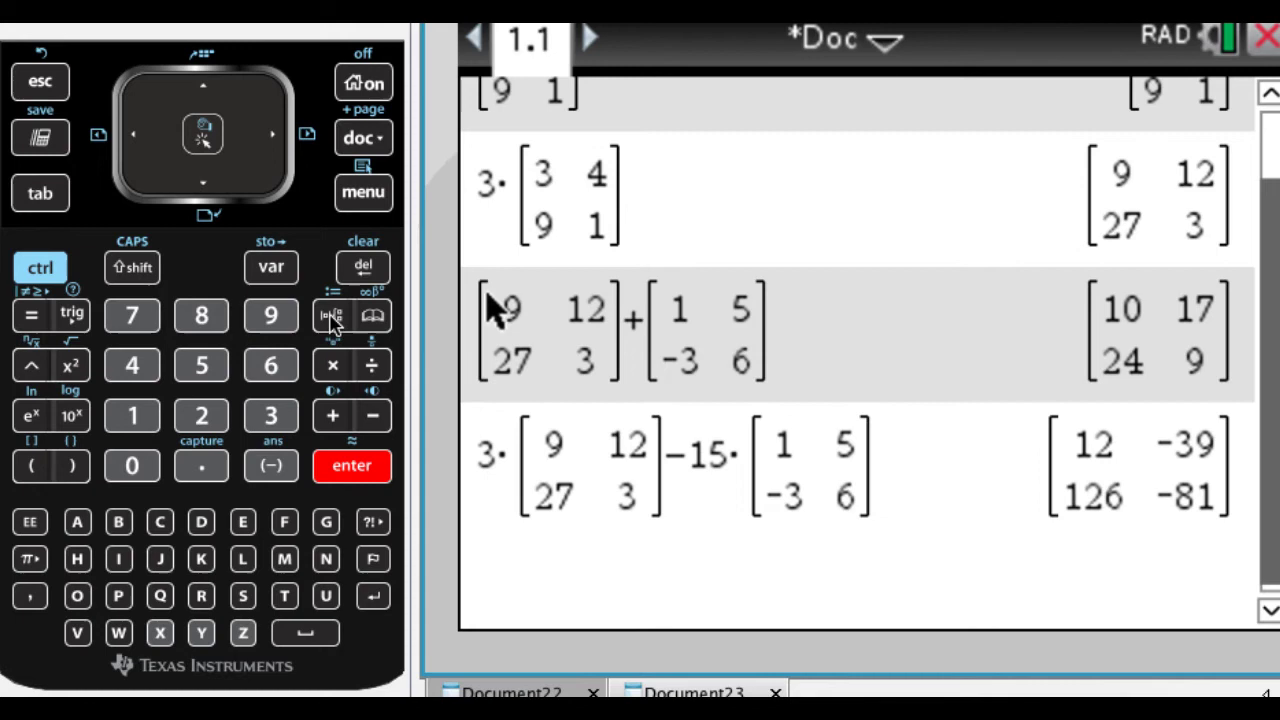
Enter the 1×2 row matrix [1 5] from the templates and evaluate it
{"action": "left_click", "coordinate": [330, 318]}
{"action": "key", "text": "Right"}
{"action": "key", "text": "Right"}
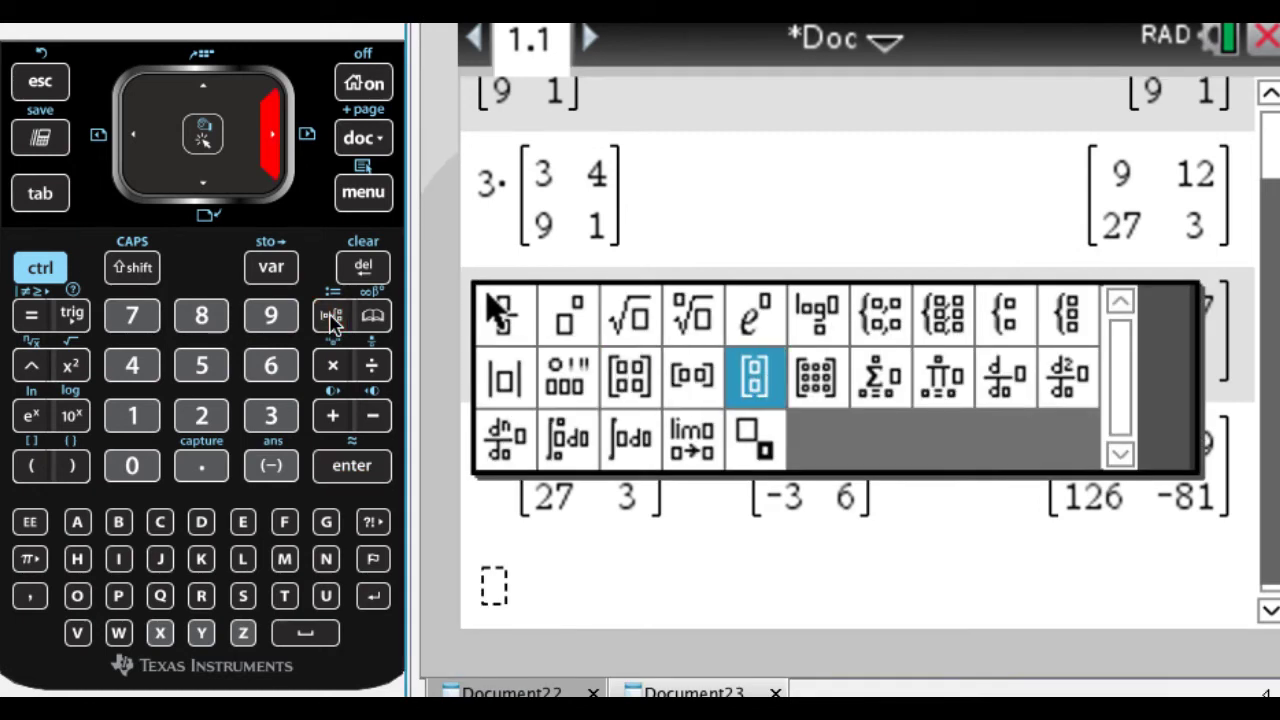
{"action": "key", "text": "Left"}
{"action": "key", "text": "Return"}
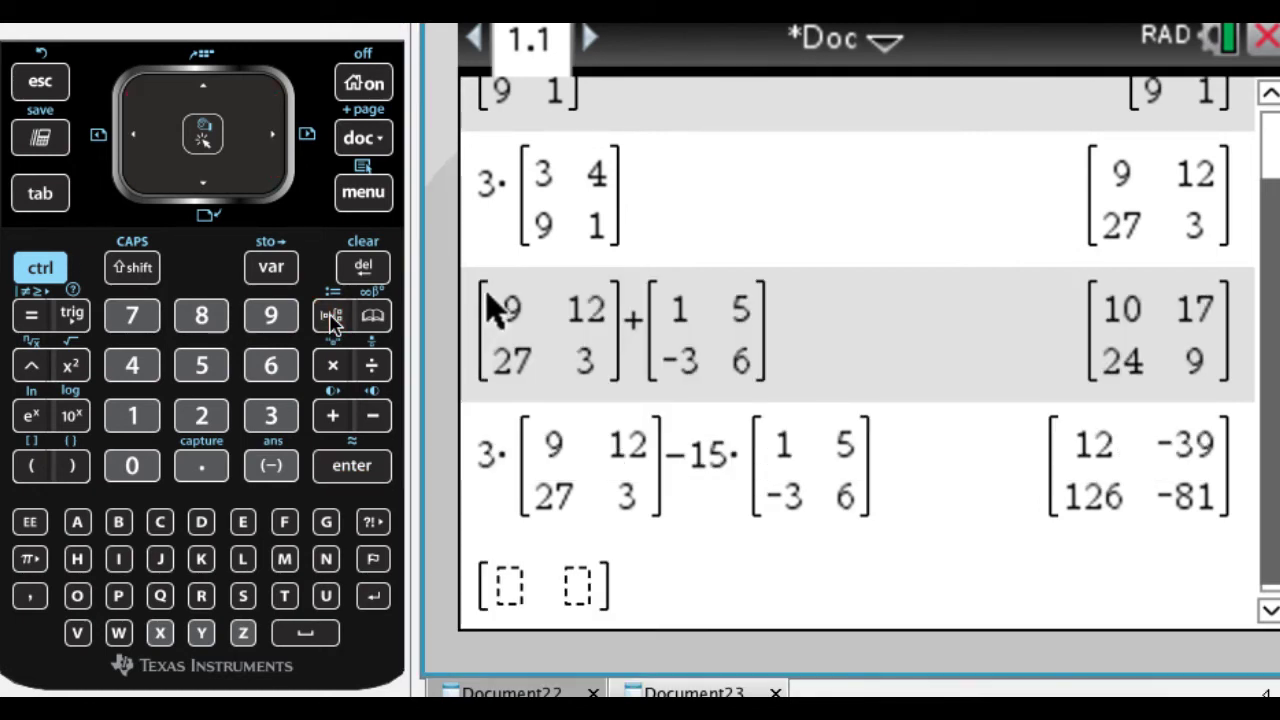
{"action": "type", "text": "1"}
{"action": "key", "text": "Tab"}
{"action": "type", "text": "5"}
{"action": "key", "text": "Return"}
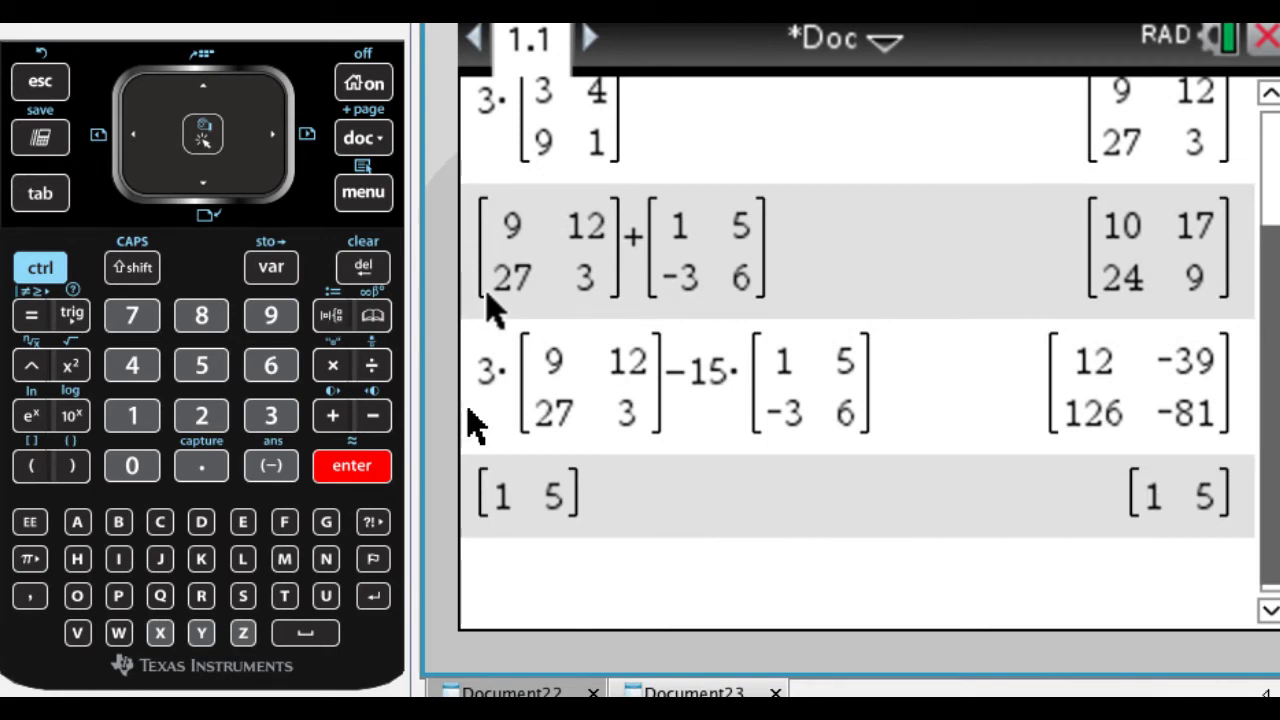
{"action": "left_click", "coordinate": [333, 316]}
{"action": "key", "text": "Right"}
{"action": "key", "text": "Right"}
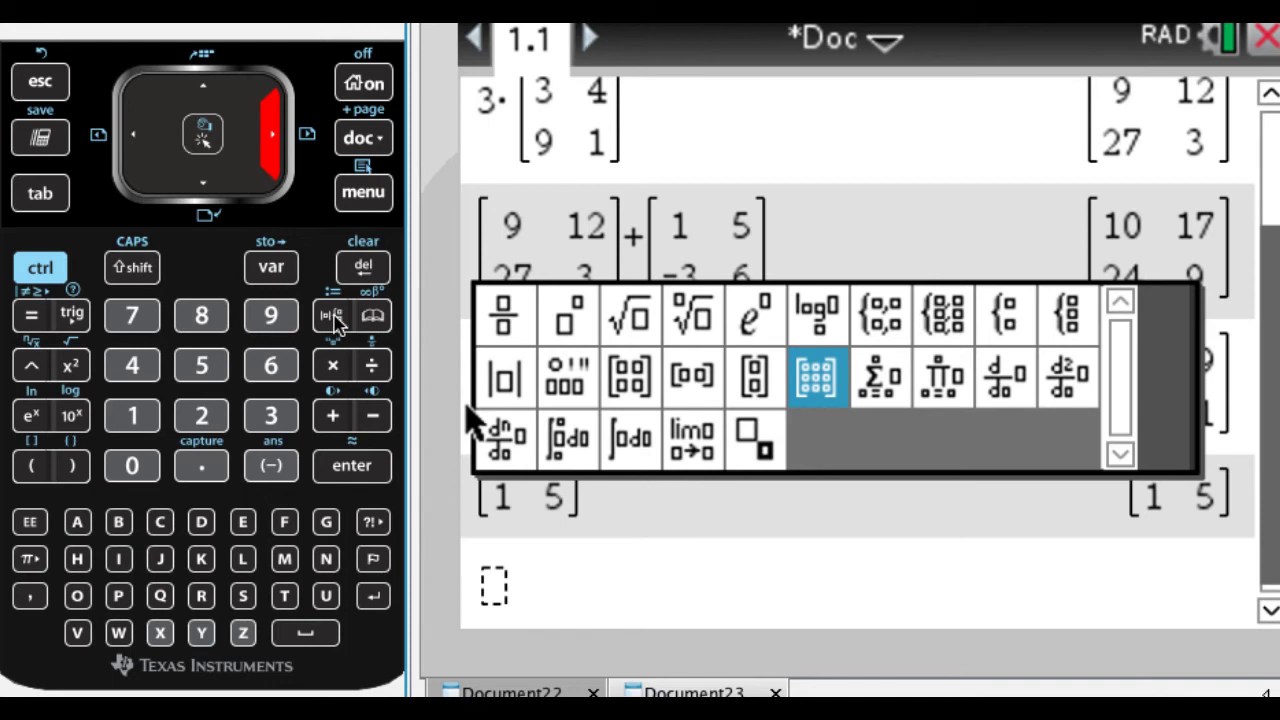
{"action": "key", "text": "Return"}
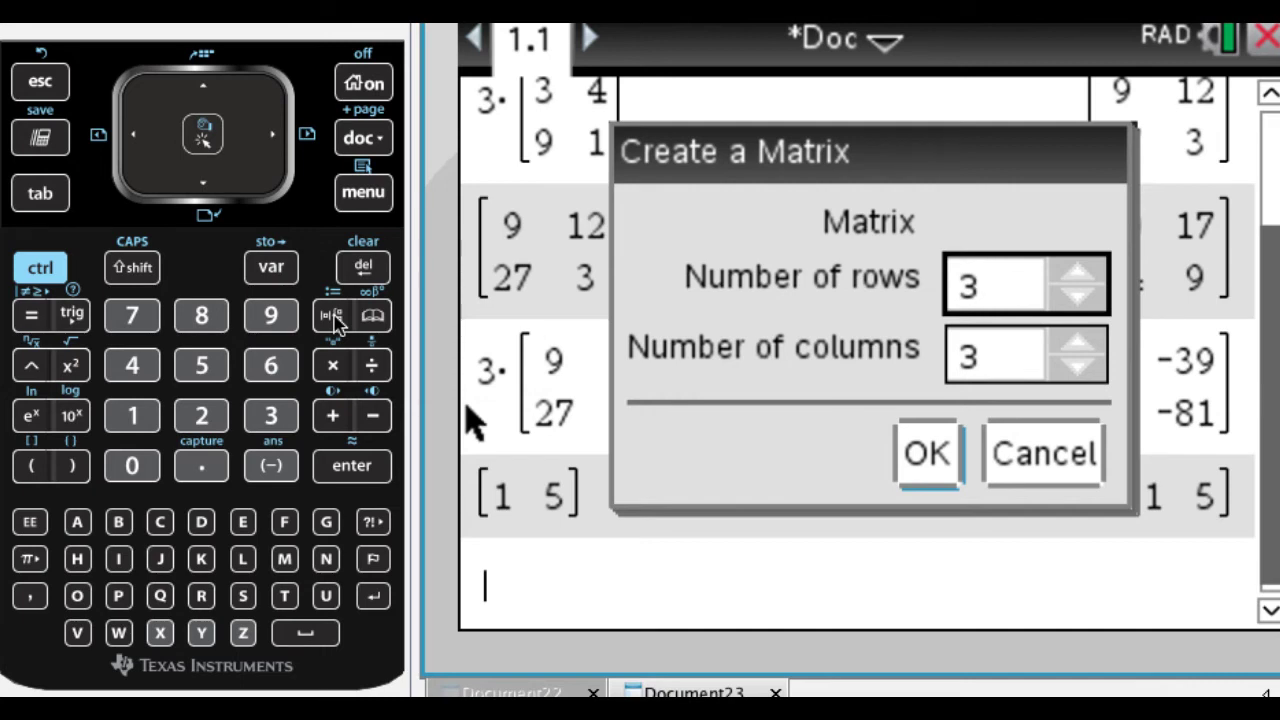
{"action": "key", "text": "BackSpace"}
{"action": "type", "text": "5"}
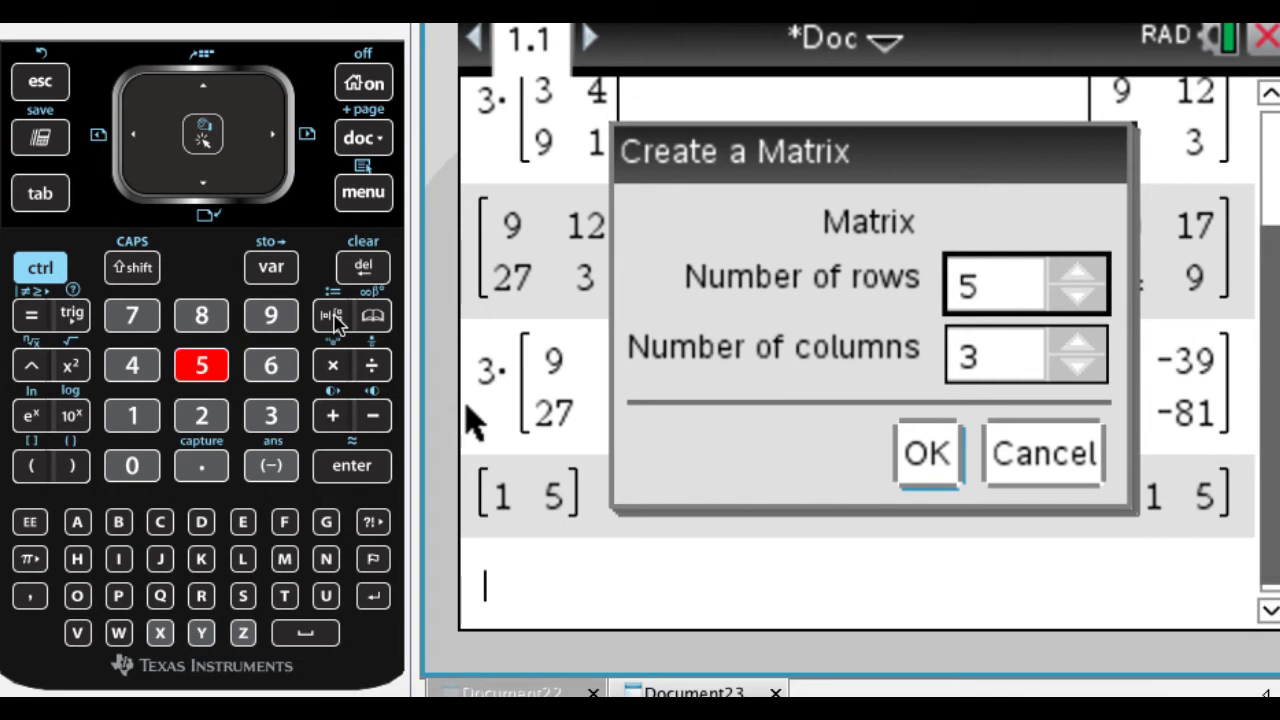
{"action": "left_click", "coordinate": [923, 450]}
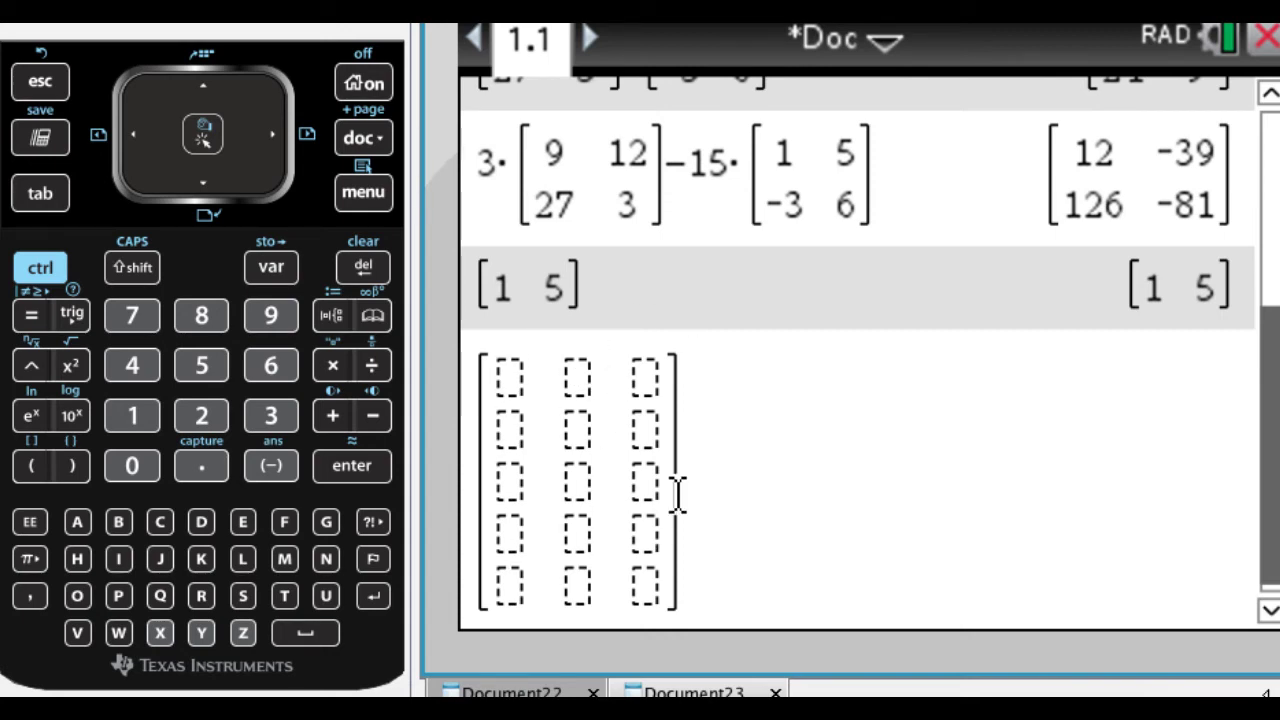
{"action": "key", "text": "Right"}
{"action": "key", "text": "Right"}
{"action": "key", "text": "Right"}
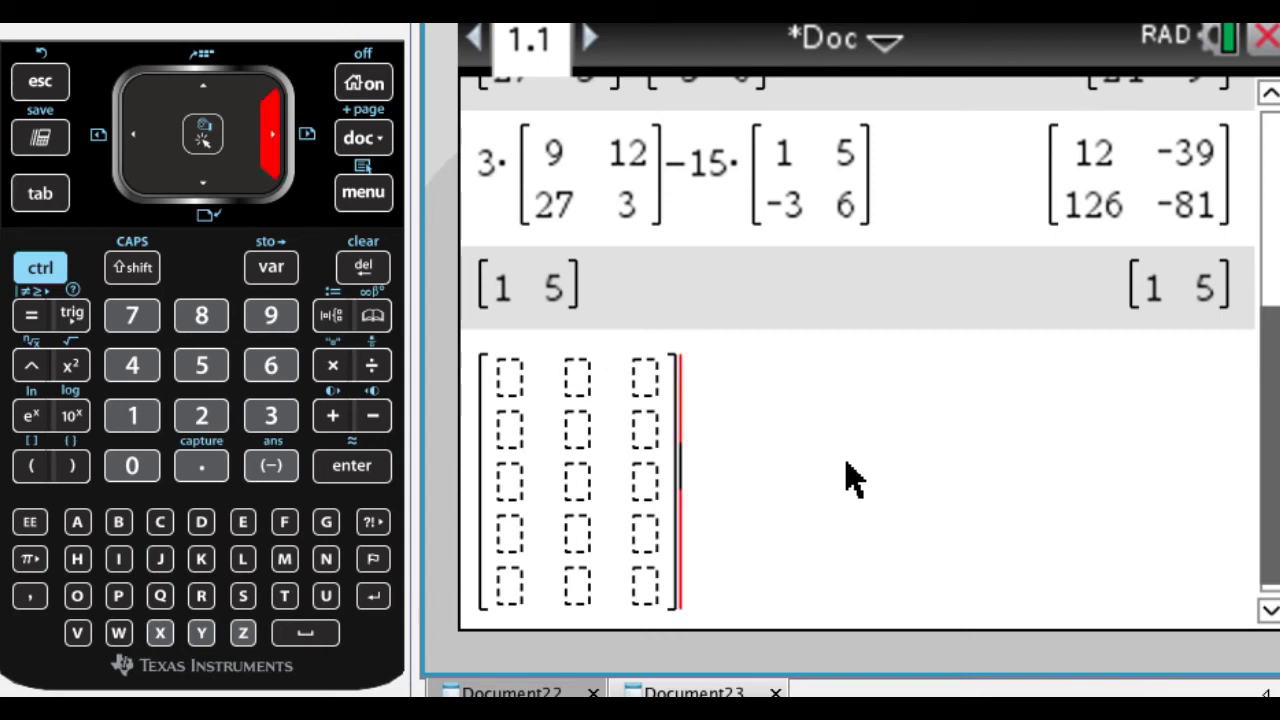
{"action": "key", "text": "BackSpace"}
{"action": "key", "text": "BackSpace"}
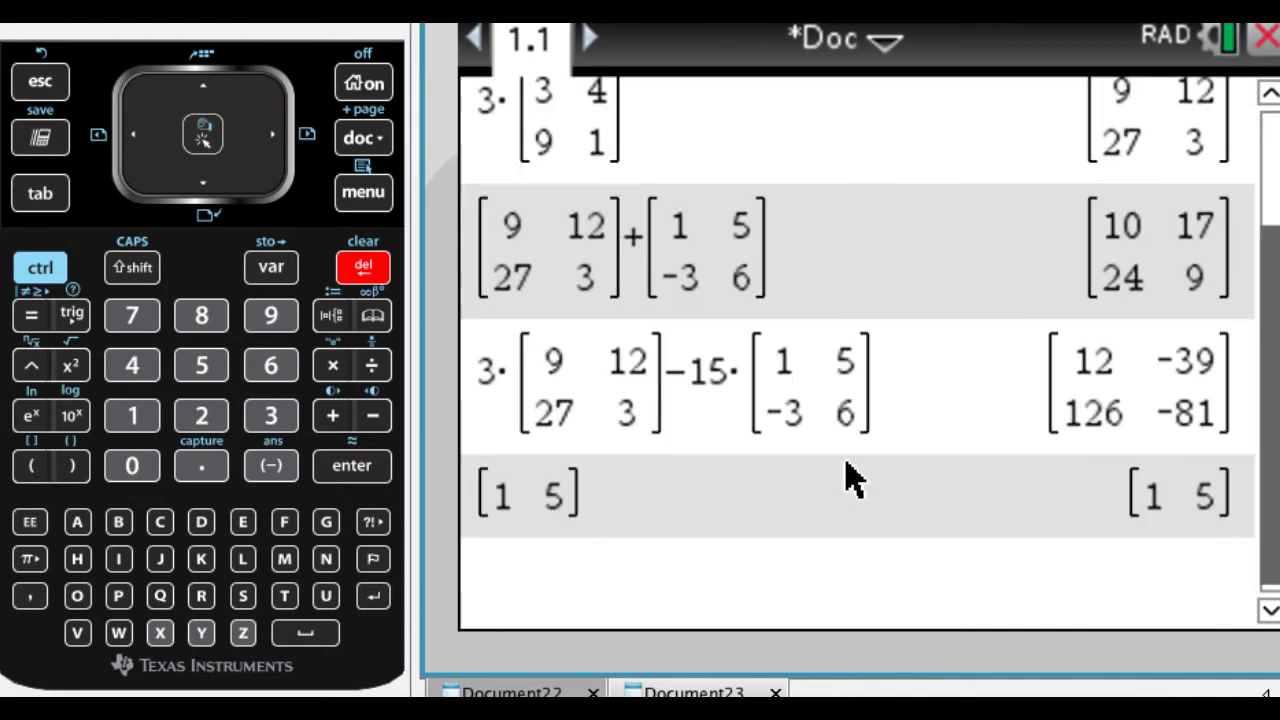
Insert a 2×2 matrix and fill it with 3, 5, 1, 2
{"action": "left_click", "coordinate": [332, 318]}
{"action": "key", "text": "Left"}
{"action": "key", "text": "Left"}
{"action": "key", "text": "Left"}
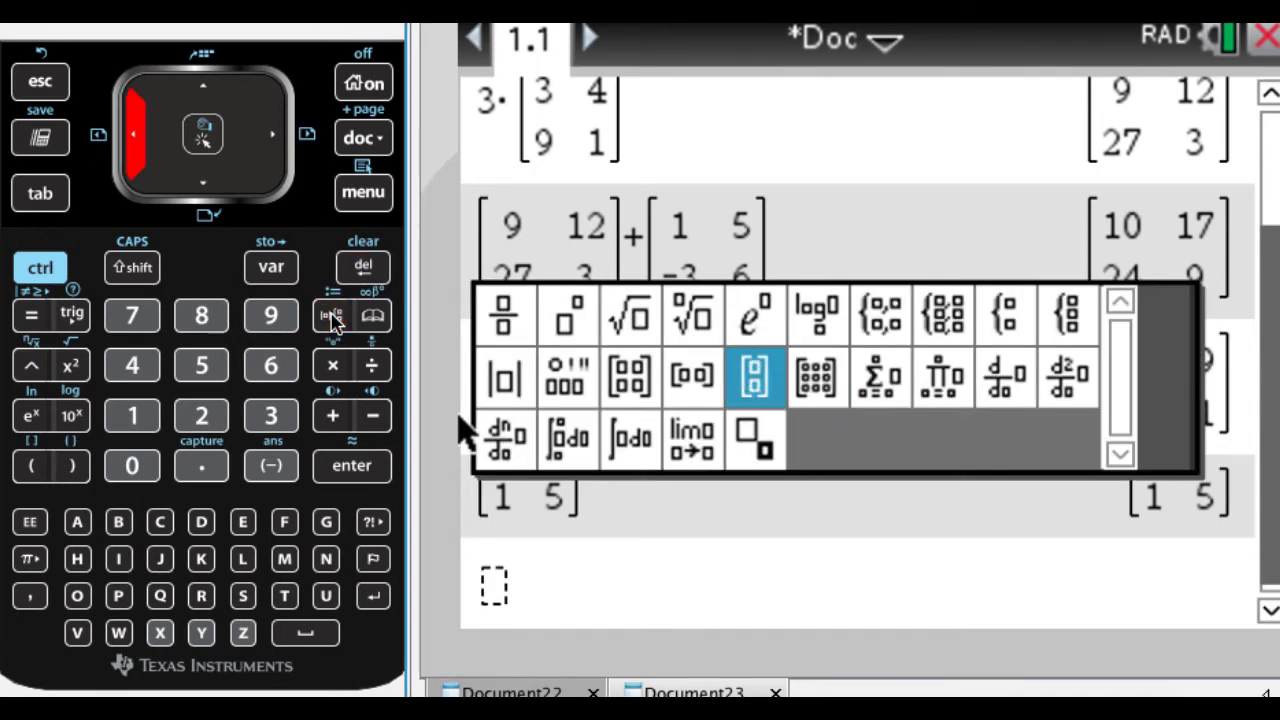
{"action": "key", "text": "Return"}
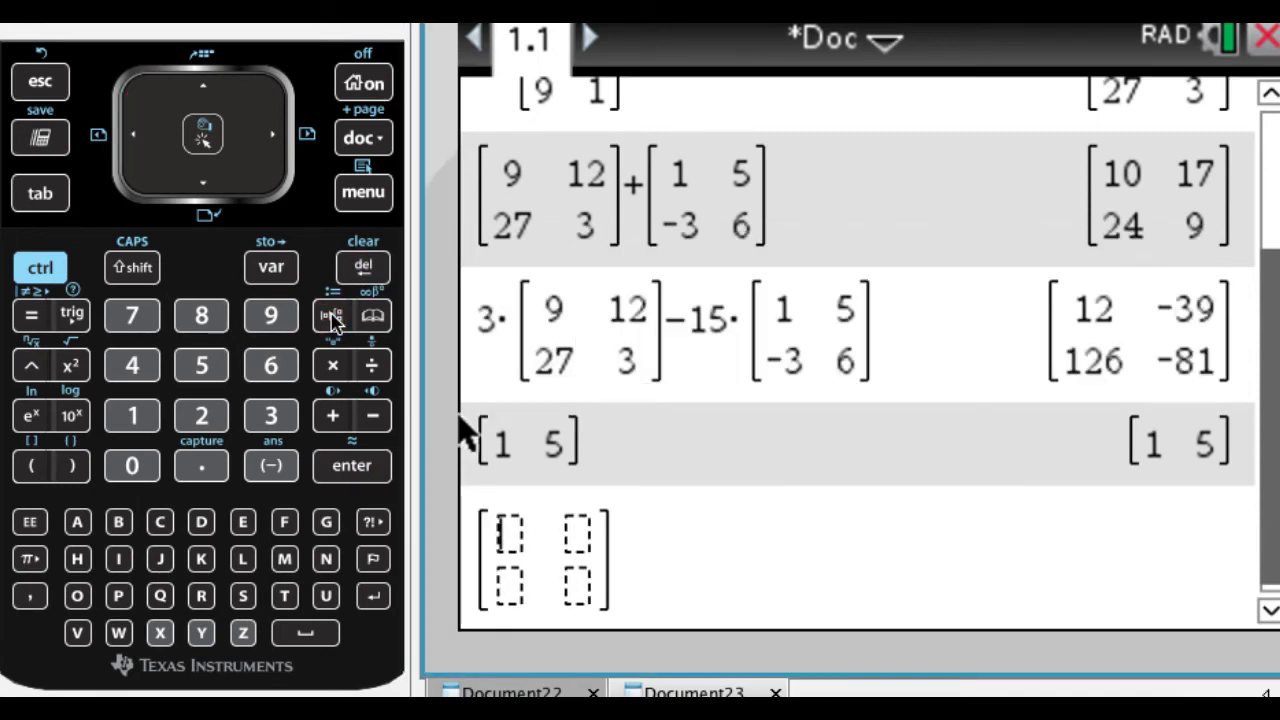
{"action": "type", "text": "3"}
{"action": "key", "text": "Tab"}
{"action": "type", "text": "5"}
{"action": "key", "text": "Tab"}
{"action": "type", "text": "1"}
{"action": "key", "text": "Tab"}
{"action": "type", "text": "2"}
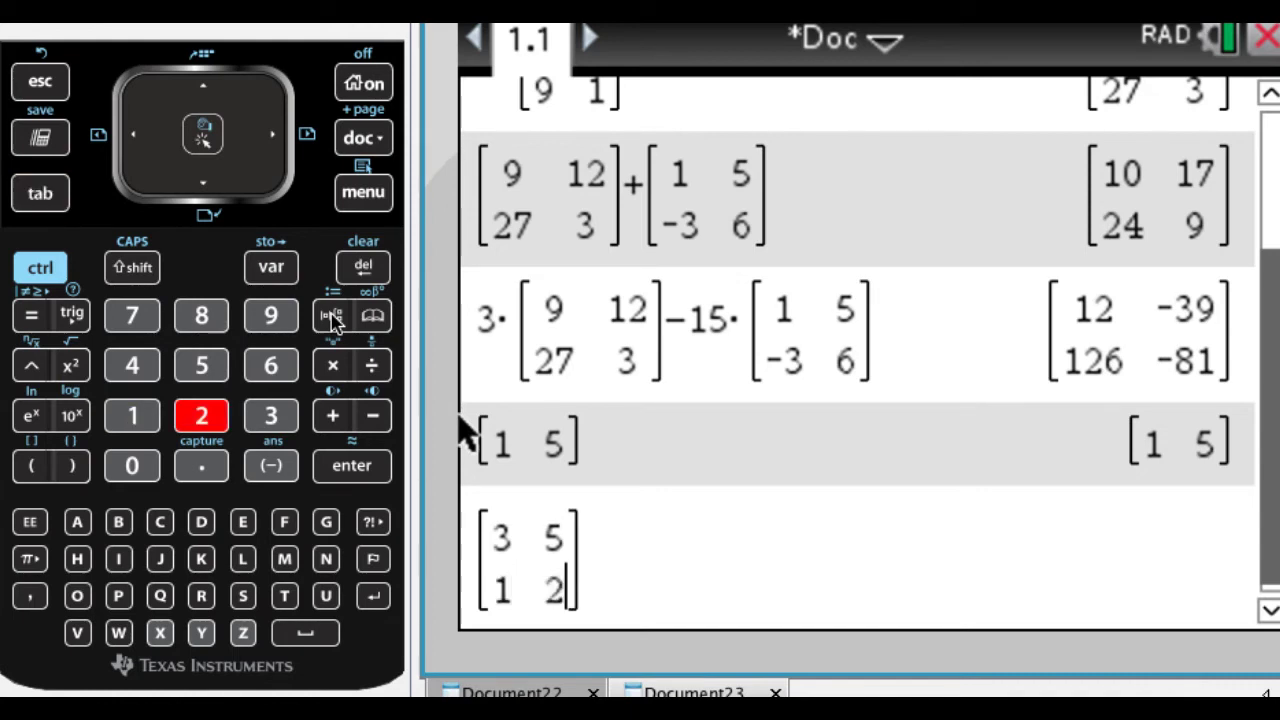
{"action": "key", "text": "Right"}
Multiply by a second 2×2 matrix [4 1;3 5] and evaluate, giving [27 28;10 11]
{"action": "type", "text": "*"}
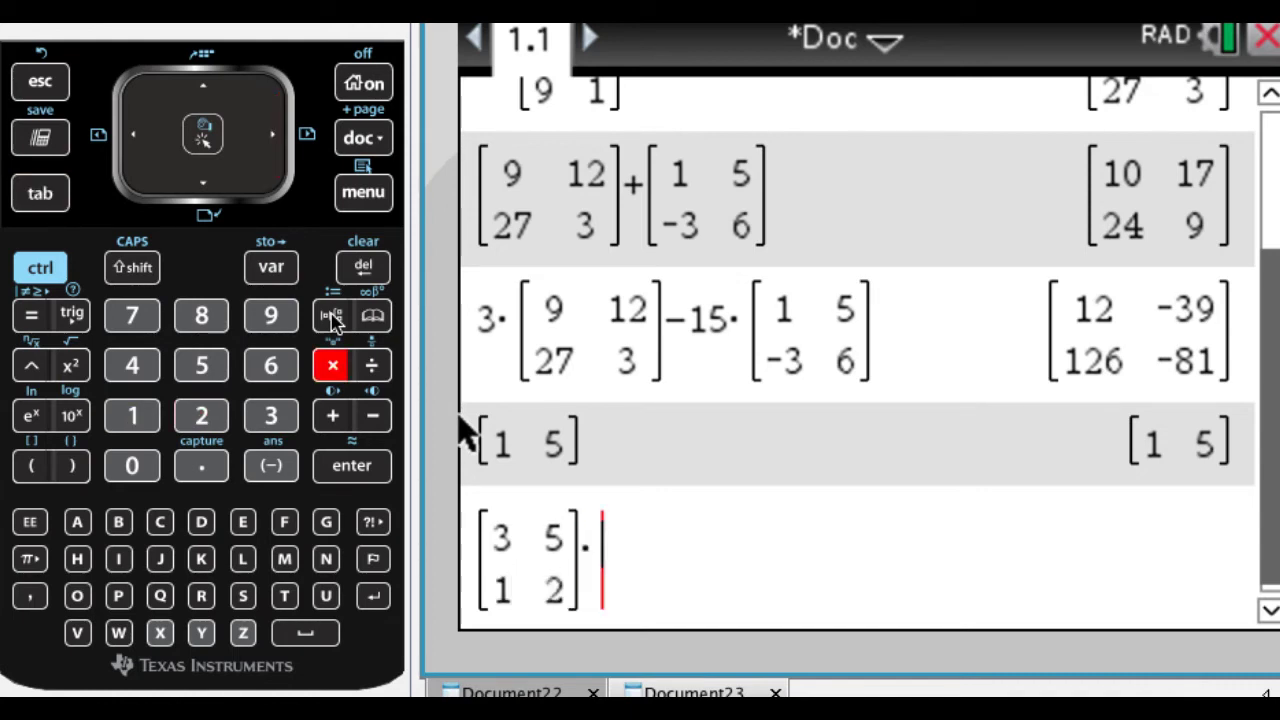
{"action": "left_click", "coordinate": [331, 317]}
{"action": "key", "text": "Return"}
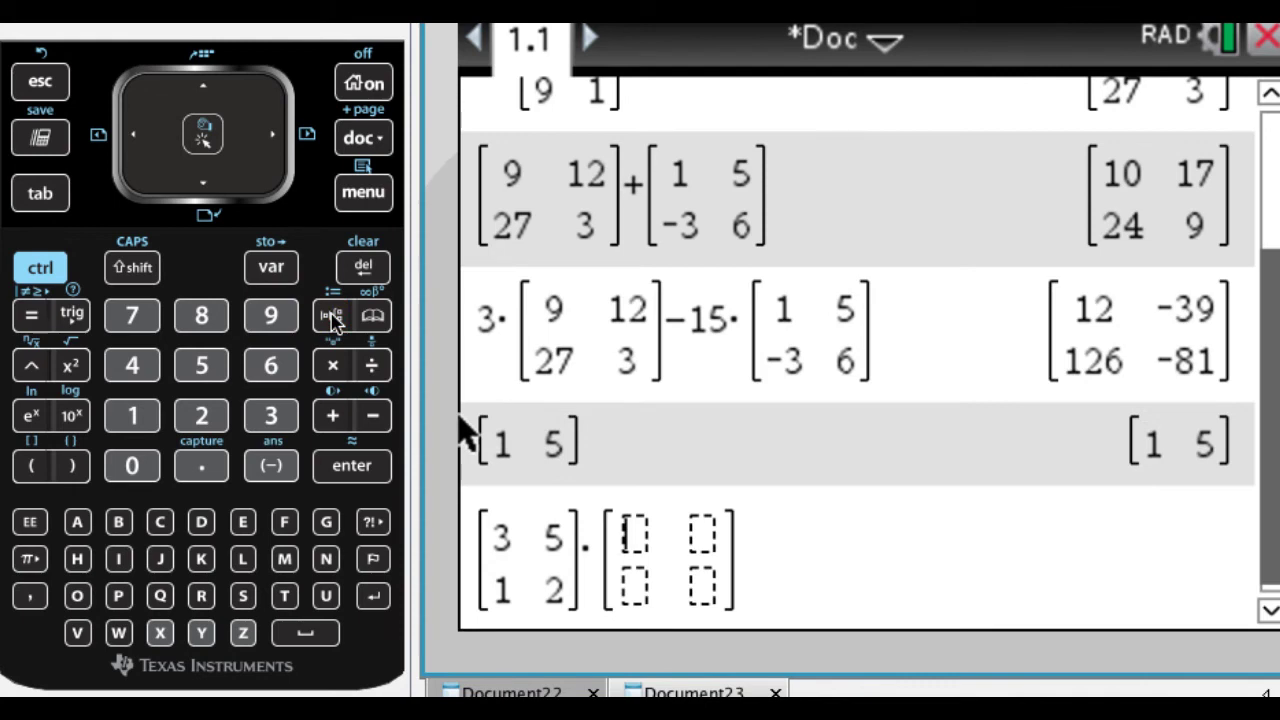
{"action": "type", "text": "4"}
{"action": "key", "text": "Tab"}
{"action": "type", "text": "1"}
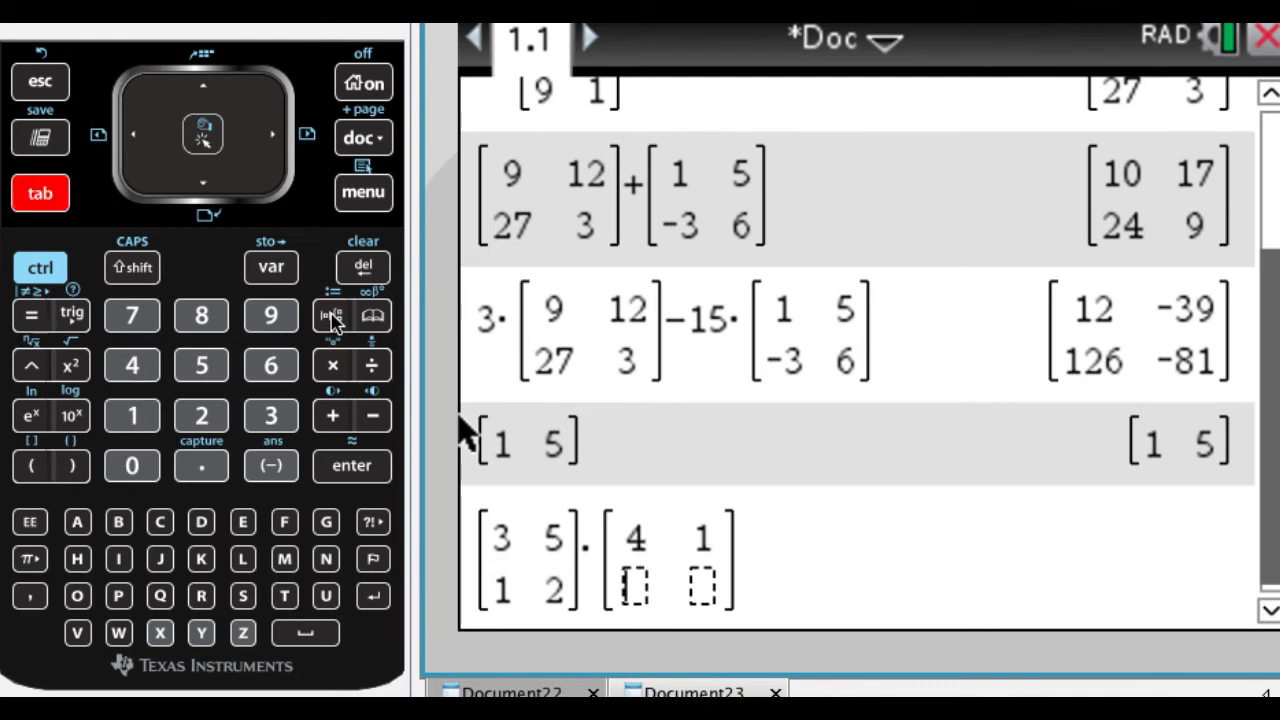
{"action": "key", "text": "Tab"}
{"action": "type", "text": "3"}
{"action": "key", "text": "Tab"}
{"action": "type", "text": "5"}
{"action": "key", "text": "Return"}
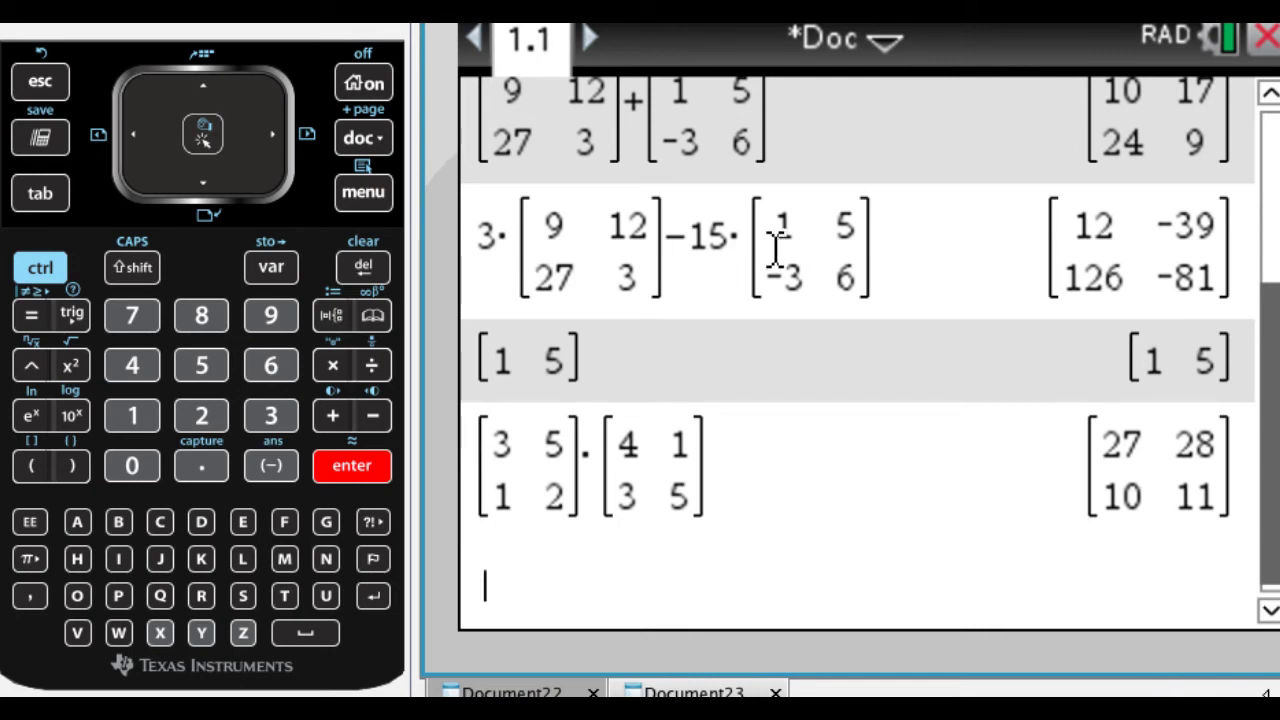
Rearrange the recalled product into [4 1;3 5]·[3 5;1 2] and evaluate it to [13 22;14 25]
{"action": "key", "text": "Up"}
{"action": "key", "text": "Up"}
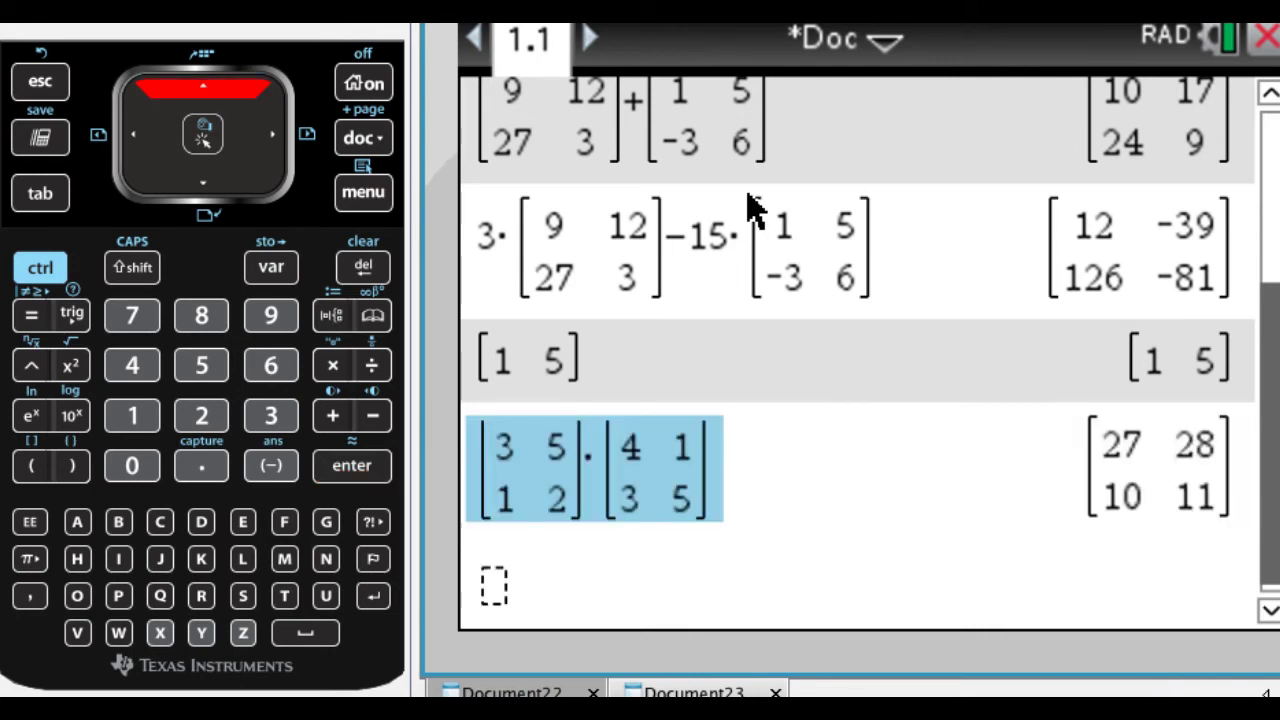
{"action": "key", "text": "Return"}
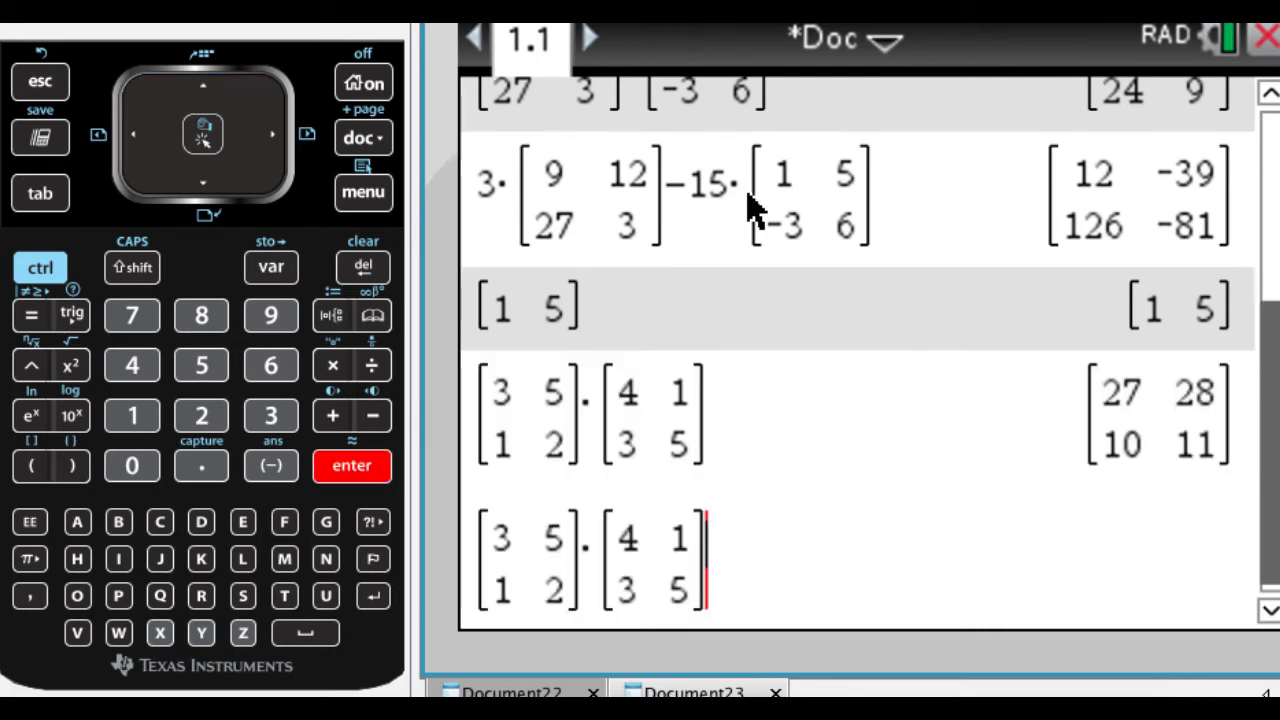
{"action": "key", "text": "Left"}
{"action": "key", "text": "Left"}
{"action": "key", "text": "Left"}
{"action": "key", "text": "Left"}
{"action": "key", "text": "Left"}
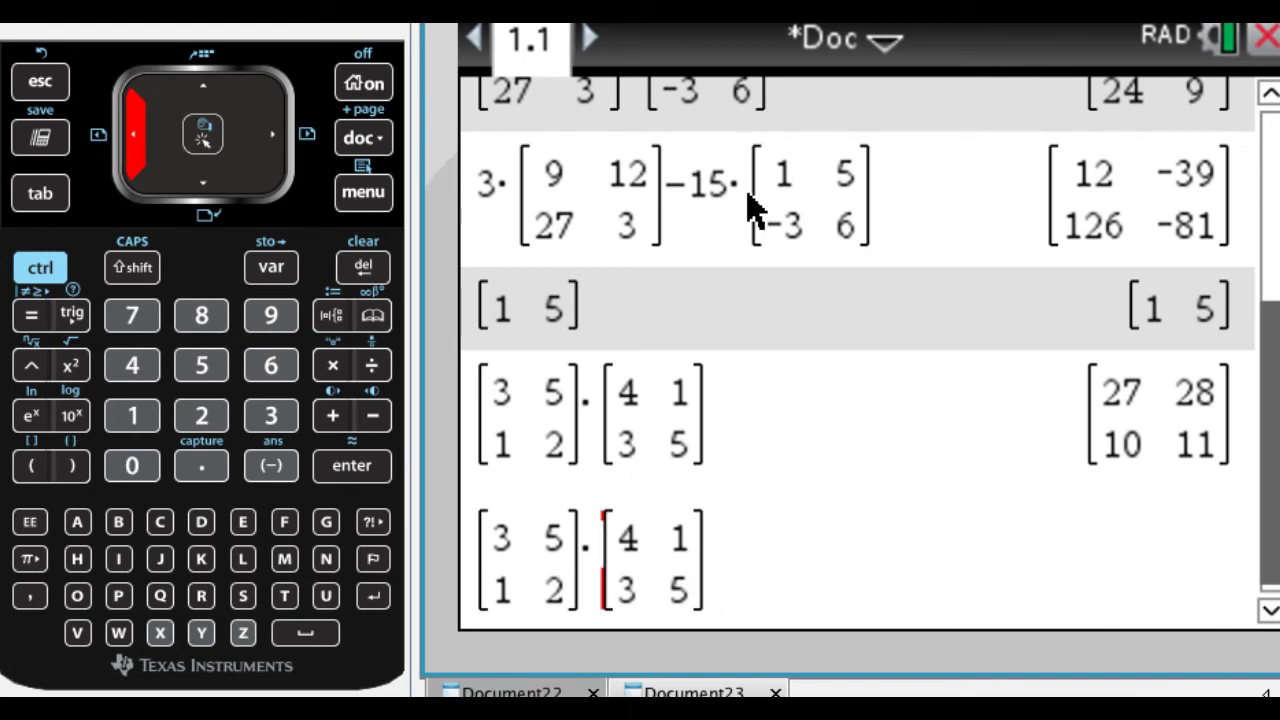
{"action": "key", "text": "BackSpace"}
{"action": "key", "text": "BackSpace"}
{"action": "key", "text": "BackSpace"}
{"action": "key", "text": "Right"}
{"action": "key", "text": "Right"}
{"action": "key", "text": "Right"}
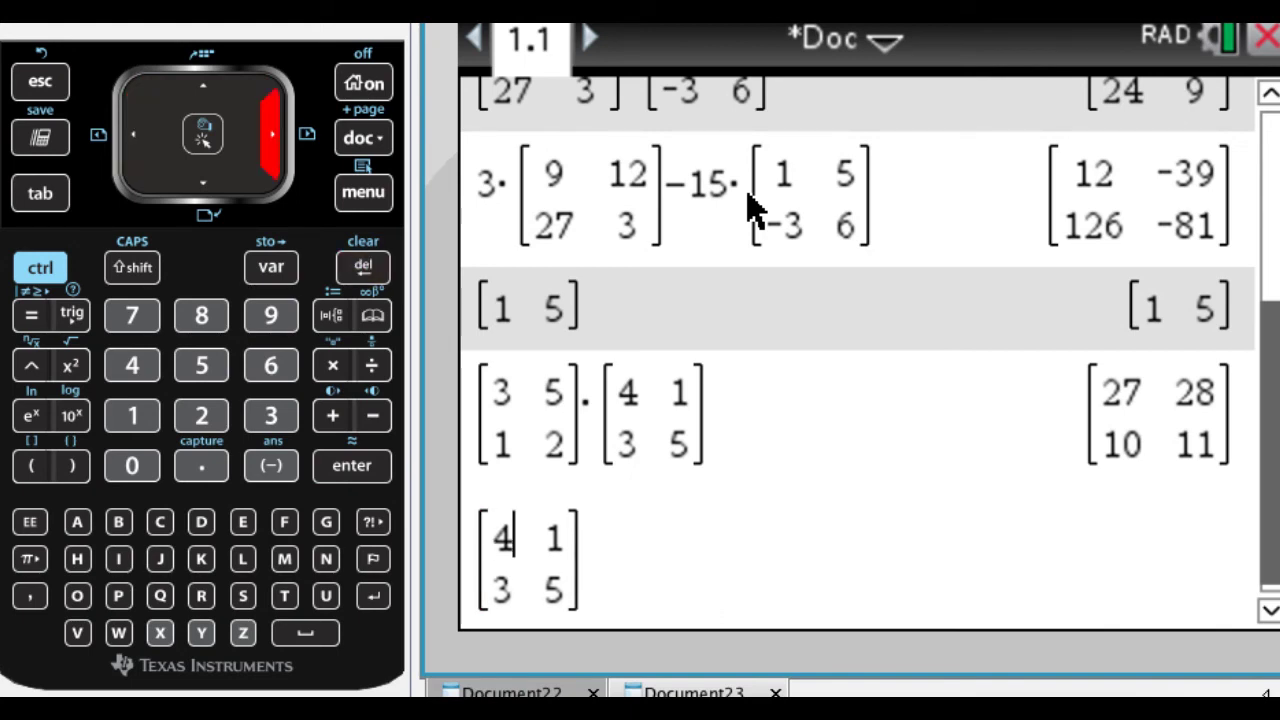
{"action": "key", "text": "Up"}
{"action": "key", "text": "Up"}
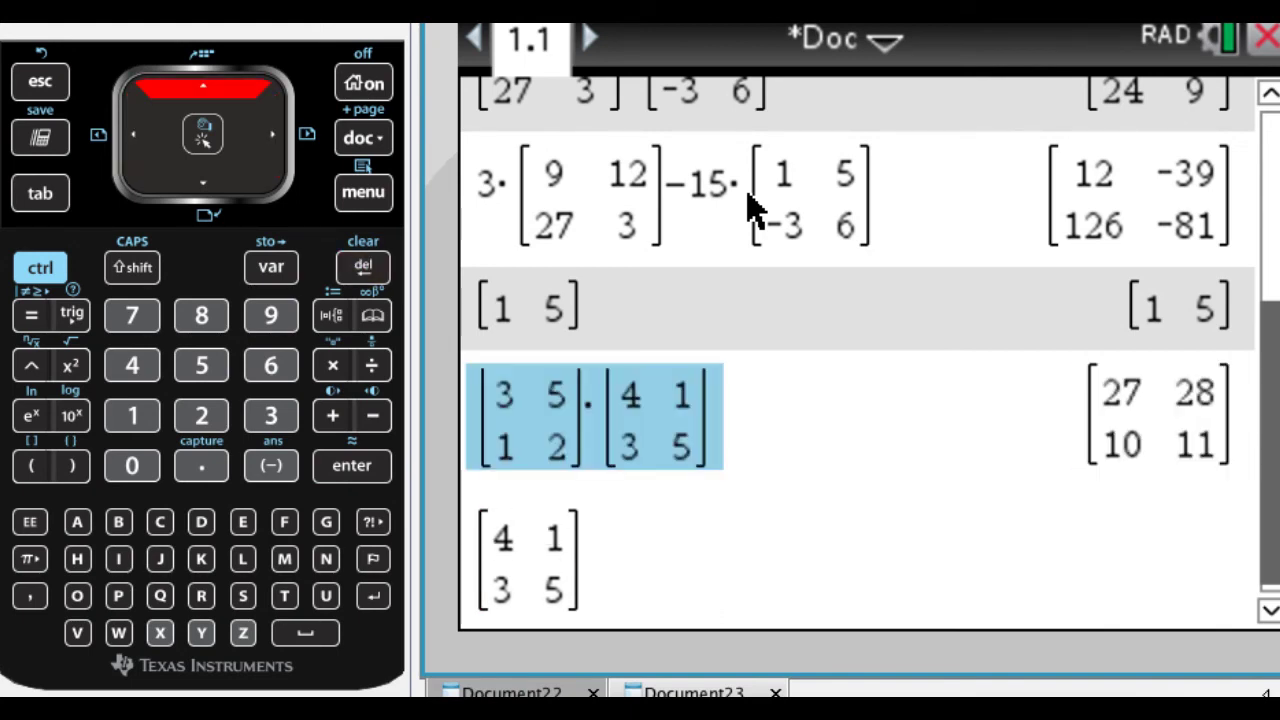
{"action": "key", "text": "Return"}
{"action": "key", "text": "BackSpace"}
{"action": "key", "text": "BackSpace"}
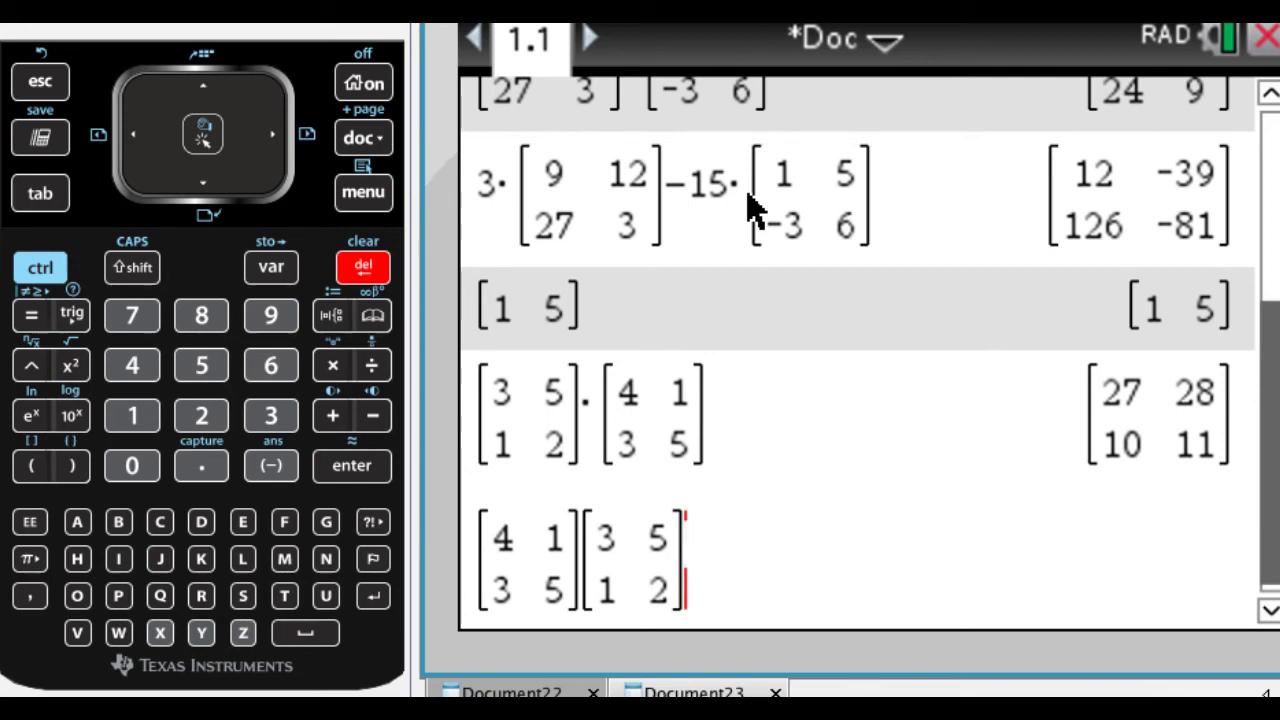
{"action": "key", "text": "Return"}
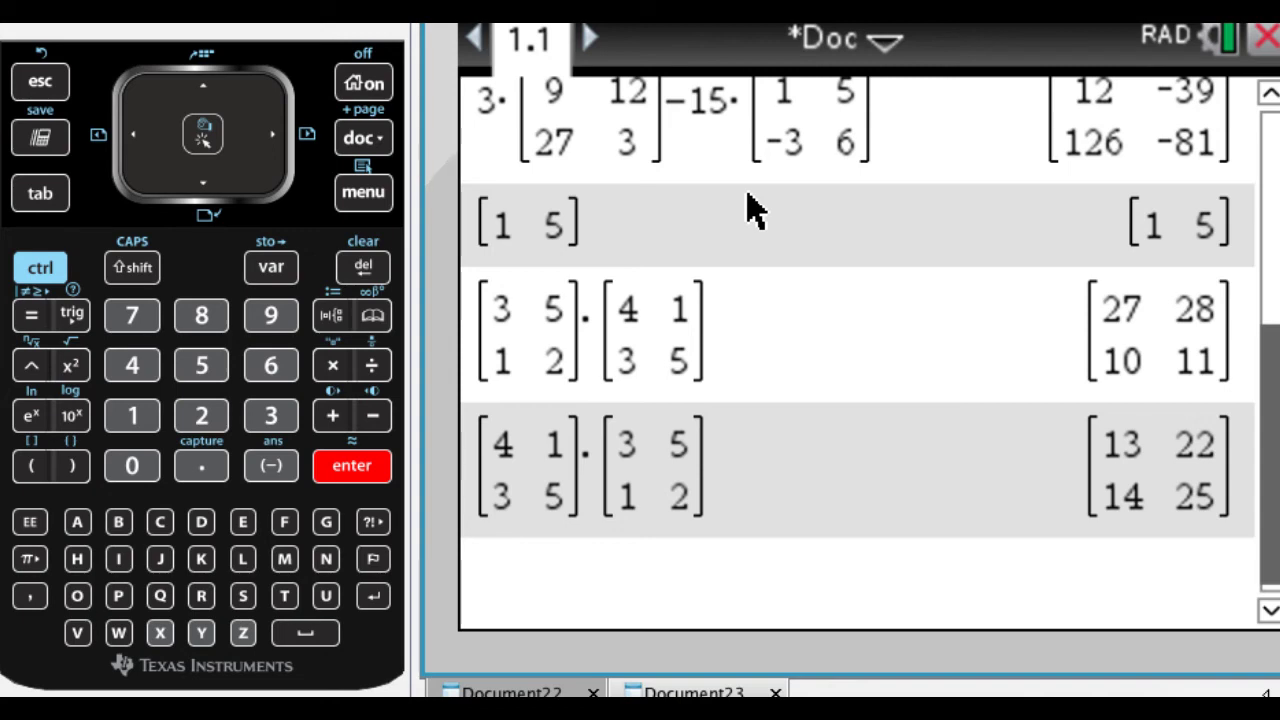
Enter the row matrix [1 5] followed by a multiplication sign
{"action": "left_click", "coordinate": [334, 316]}
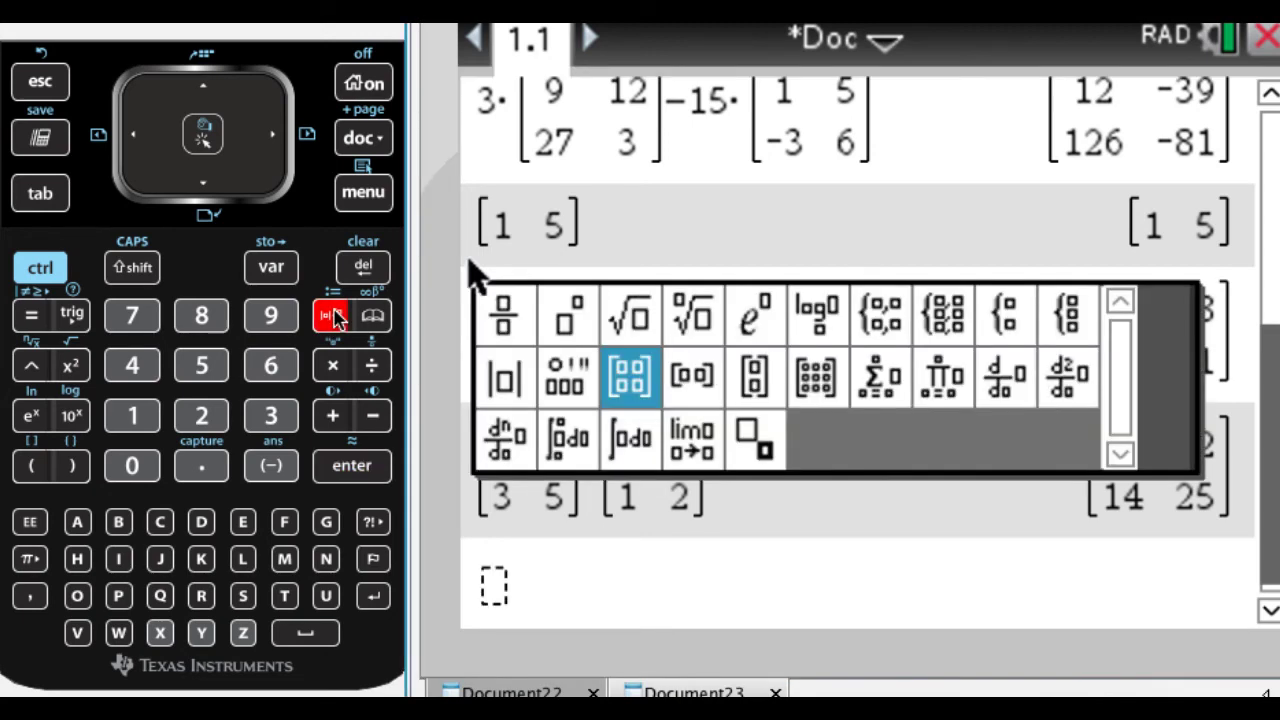
{"action": "key", "text": "Right"}
{"action": "key", "text": "Right"}
{"action": "key", "text": "Left"}
{"action": "key", "text": "Left"}
{"action": "key", "text": "Right"}
{"action": "key", "text": "Right"}
{"action": "key", "text": "Right"}
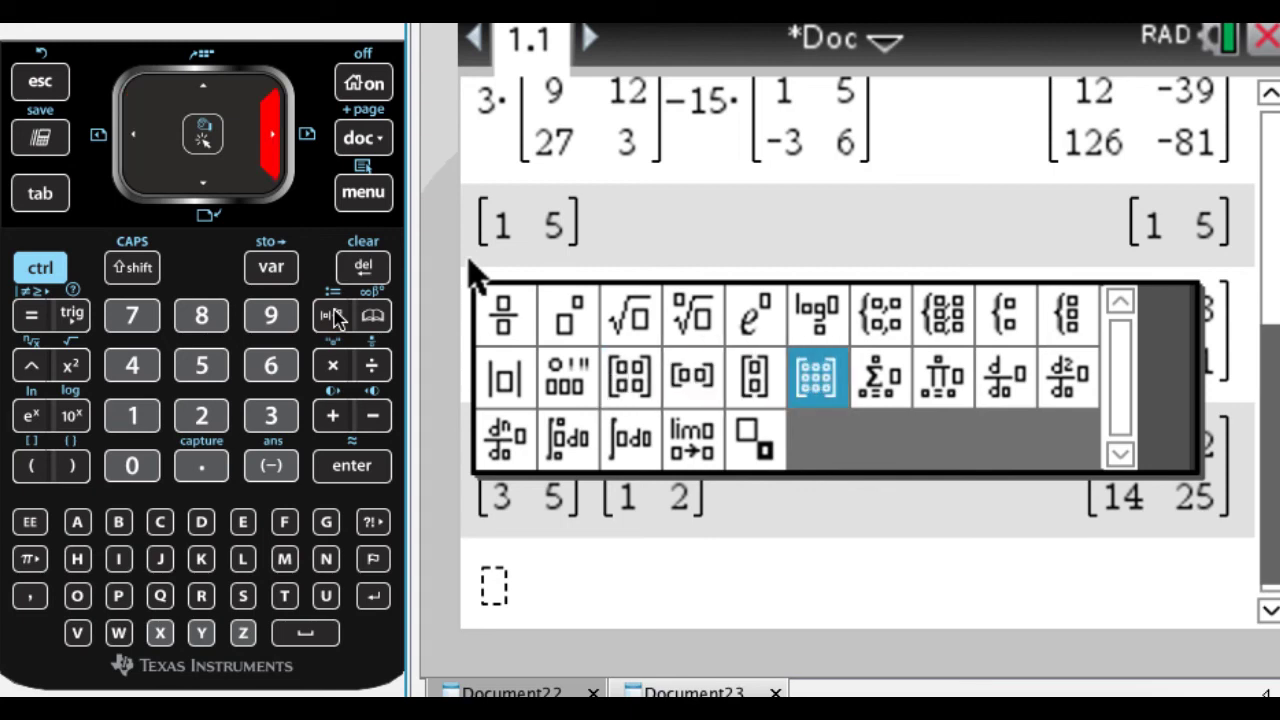
{"action": "key", "text": "Left"}
{"action": "key", "text": "Left"}
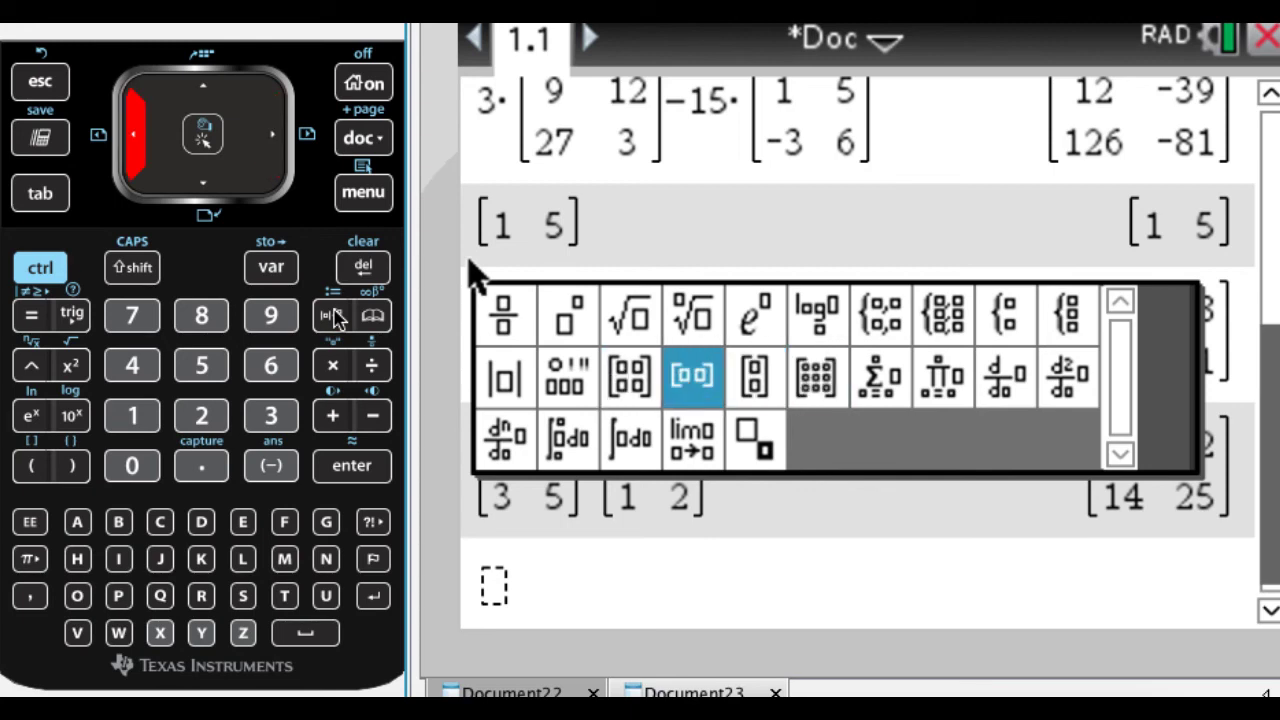
{"action": "key", "text": "Return"}
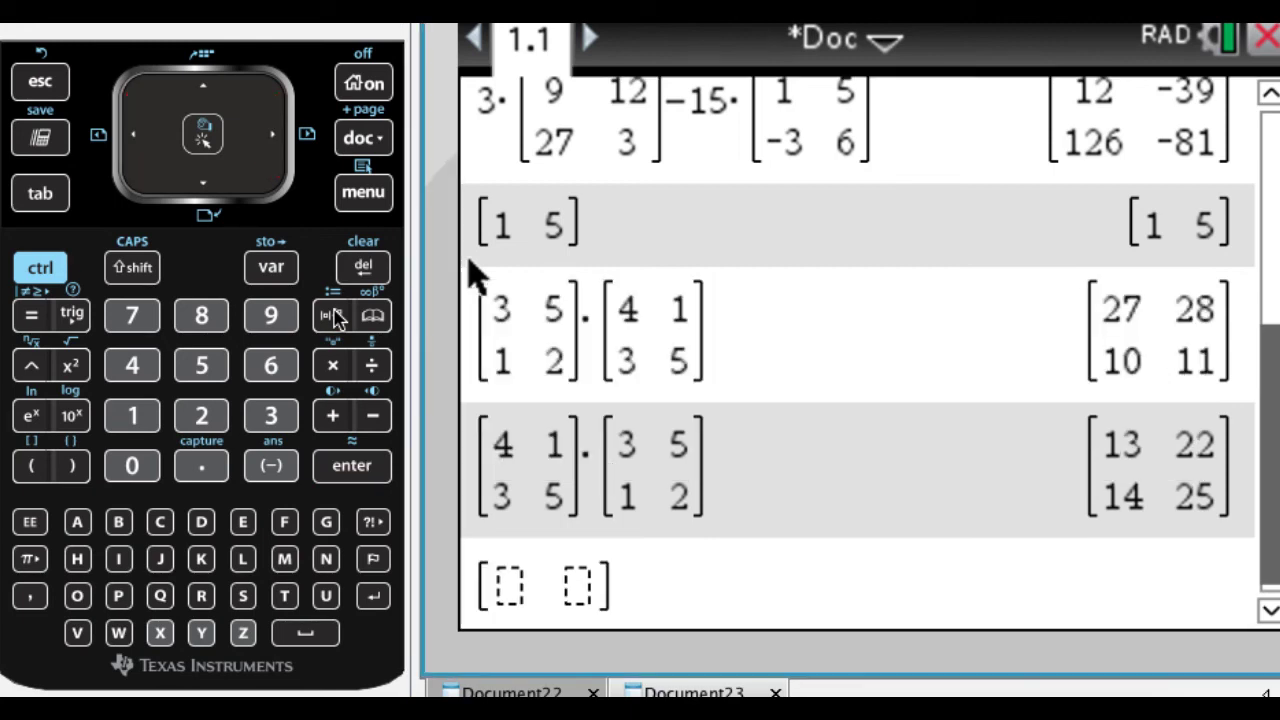
{"action": "type", "text": "1"}
{"action": "key", "text": "Tab"}
{"action": "type", "text": "5"}
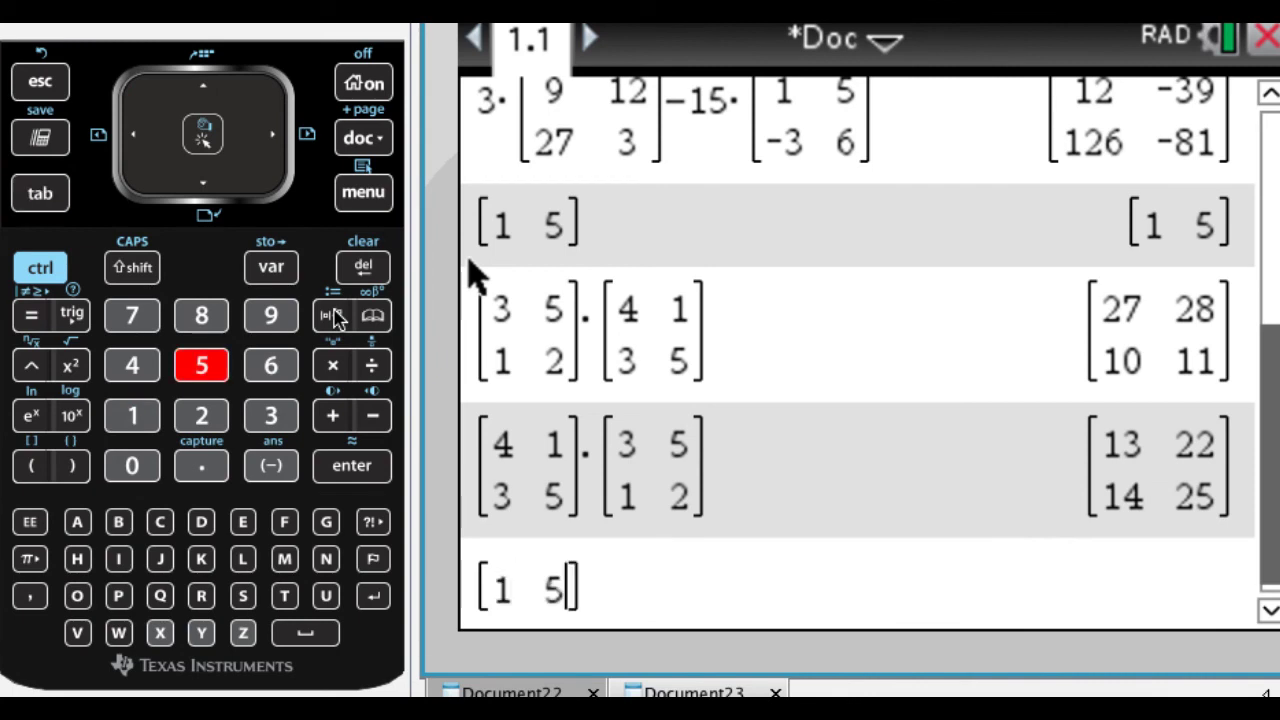
{"action": "key", "text": "Tab"}
{"action": "type", "text": "*"}
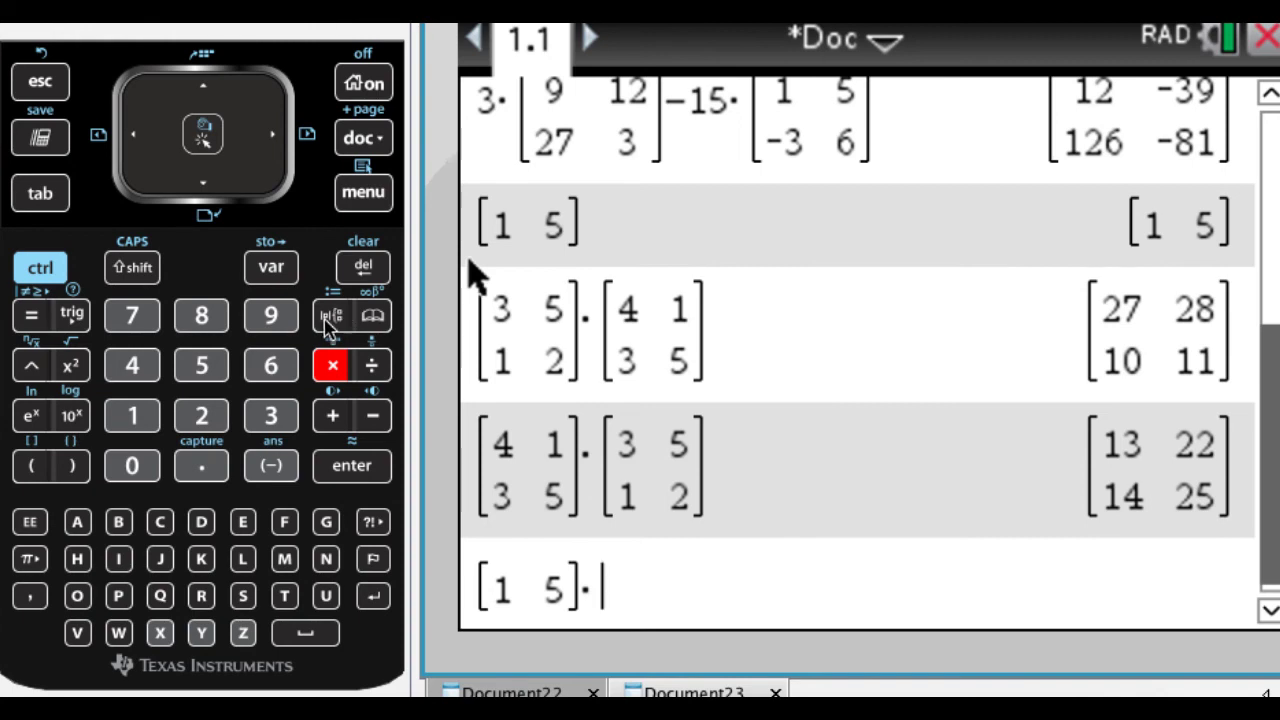
Insert the custom-size matrix template with 2 rows and clear the default column count
{"action": "left_click", "coordinate": [329, 318]}
{"action": "key", "text": "Right"}
{"action": "key", "text": "Right"}
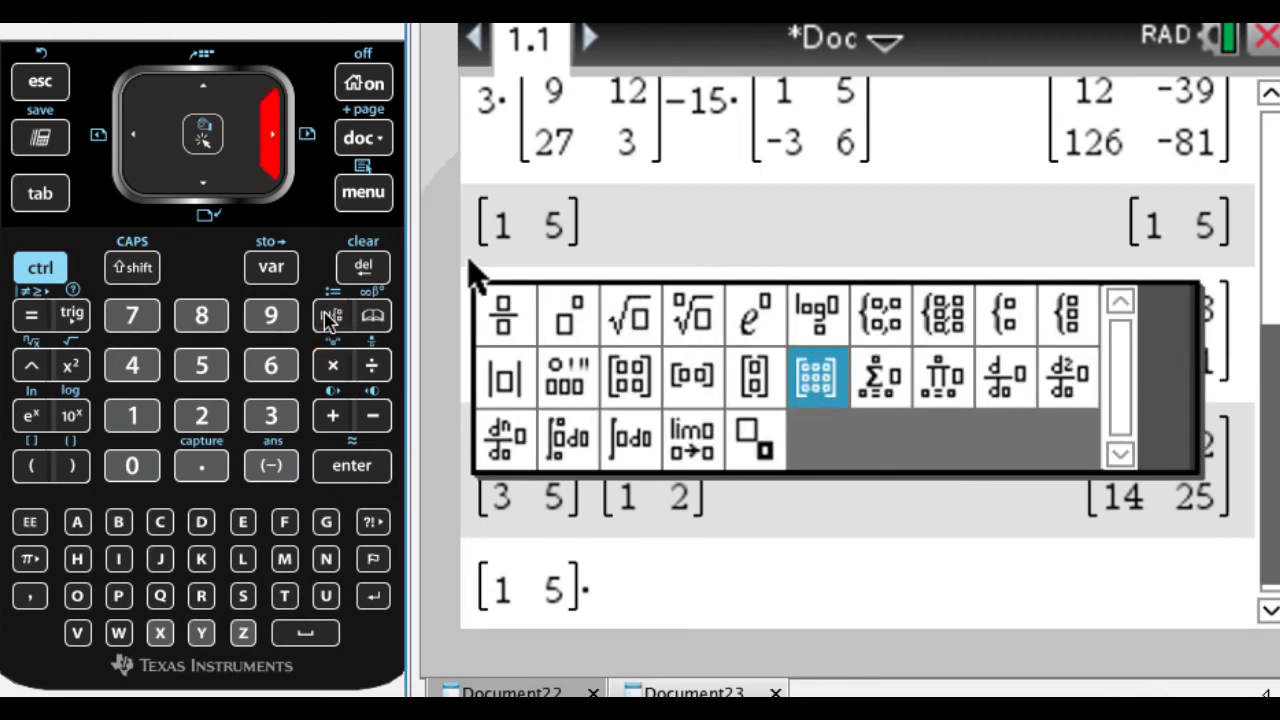
{"action": "key", "text": "Return"}
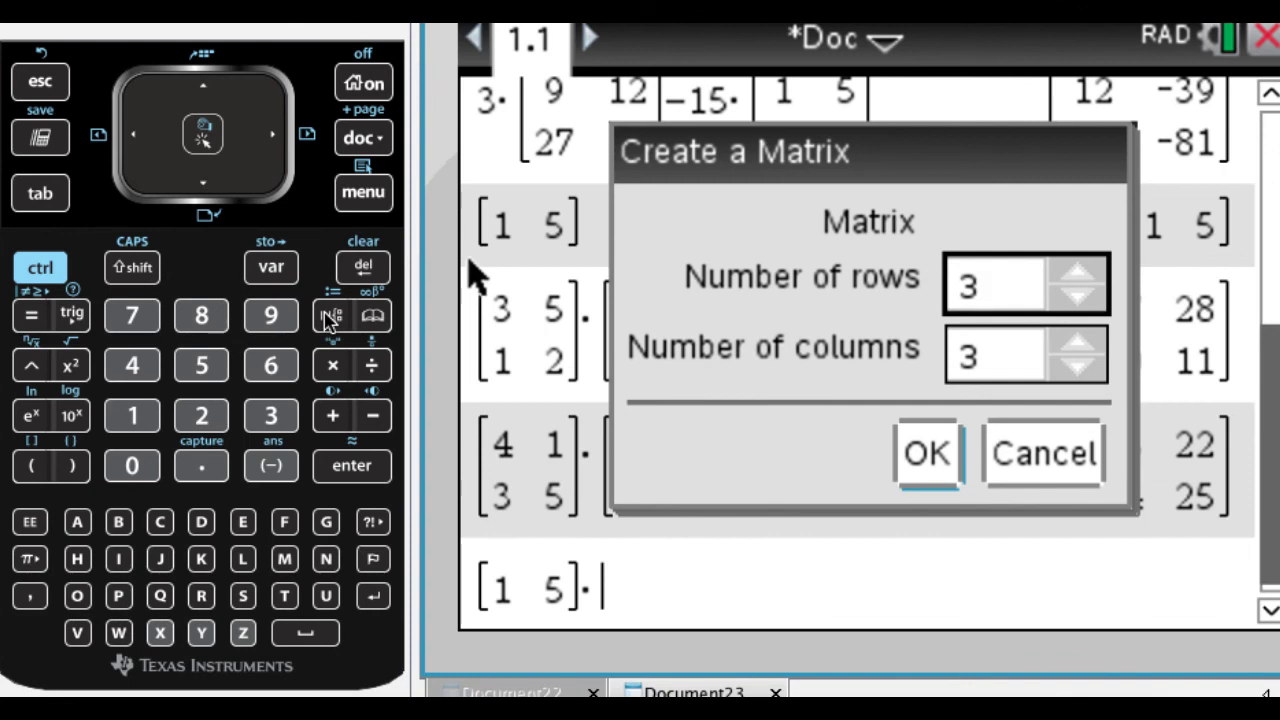
{"action": "type", "text": "2"}
{"action": "key", "text": "Tab"}
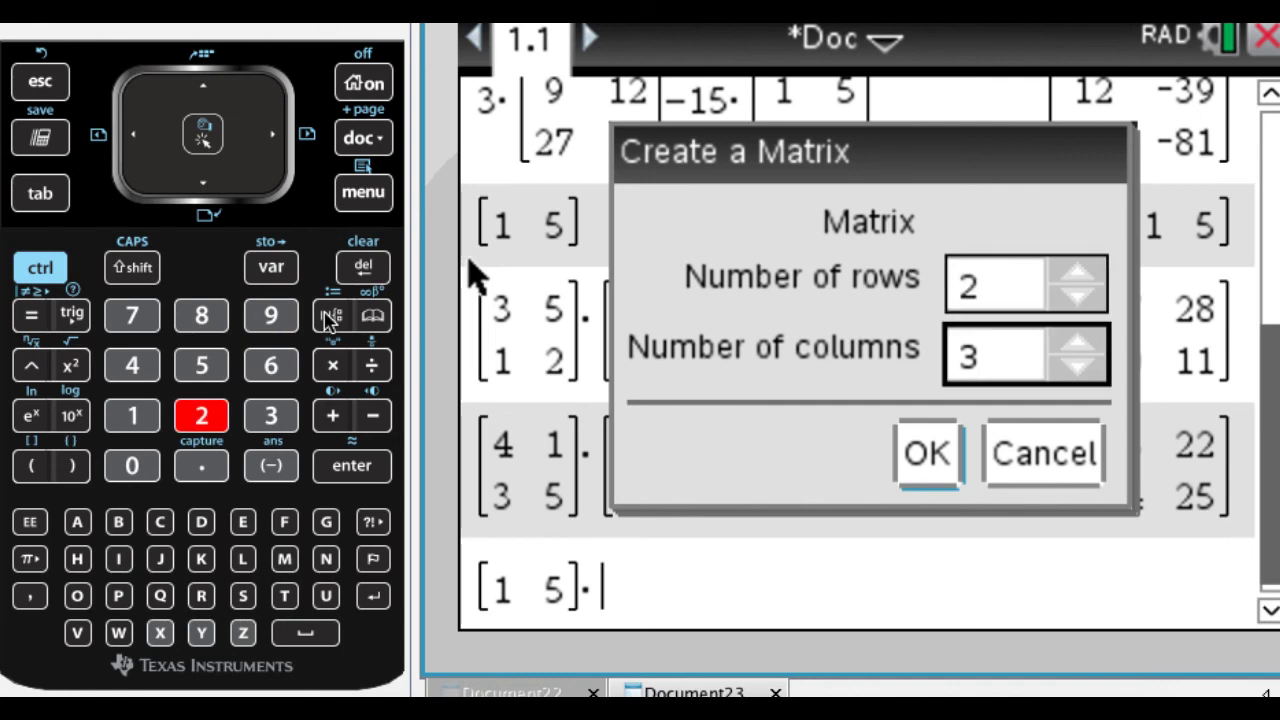
{"action": "key", "text": "BackSpace"}
Set 5 columns and fill the first row with 1, 9, 6, 4, 3
{"action": "type", "text": "5"}
{"action": "key", "text": "Return"}
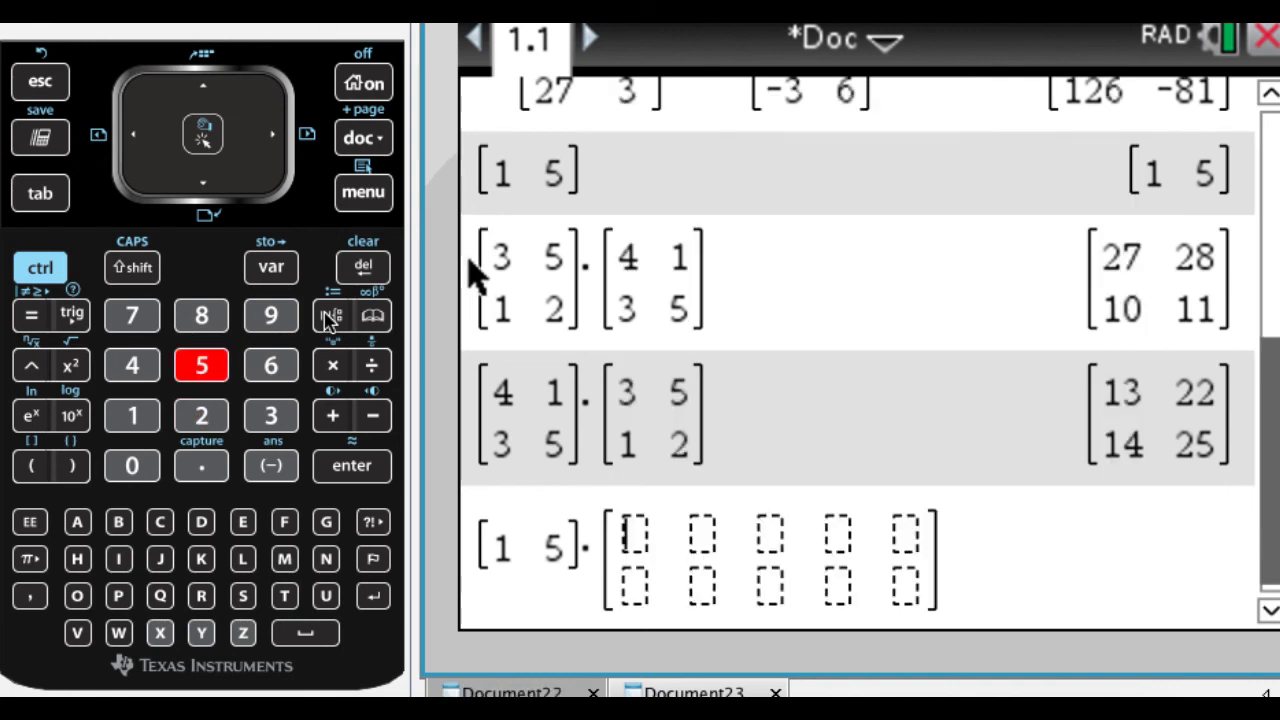
{"action": "type", "text": "1"}
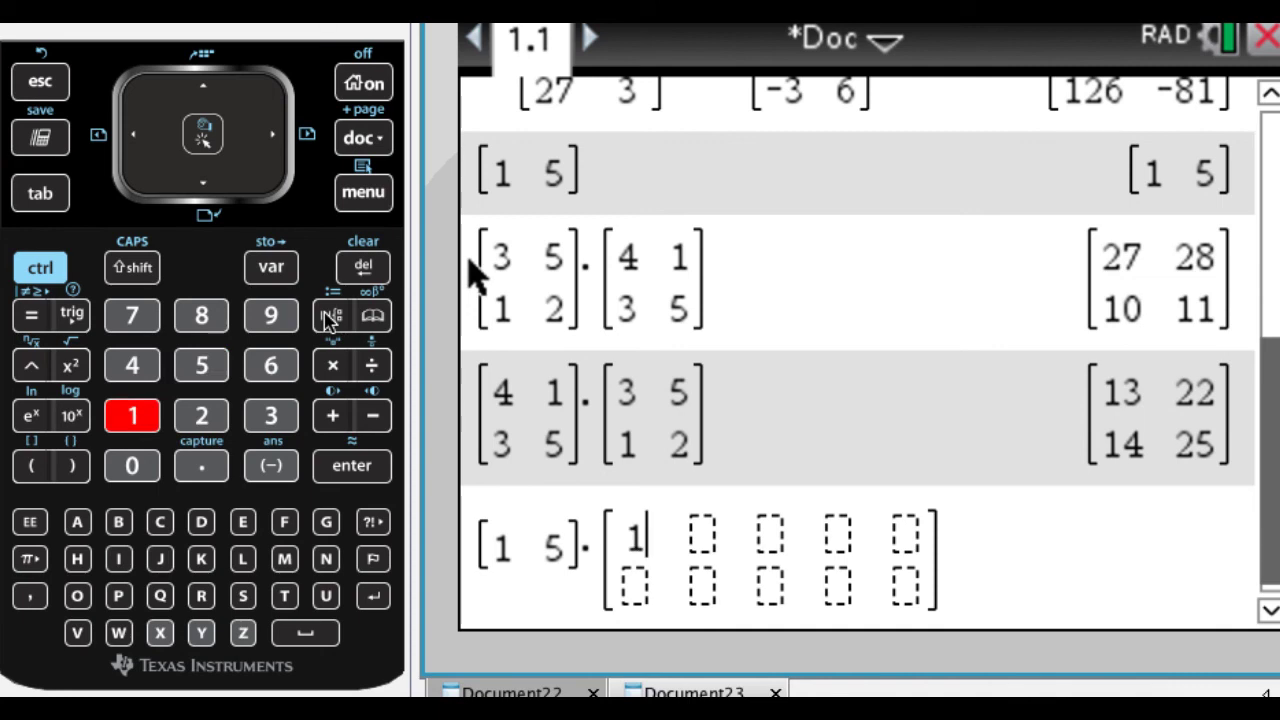
{"action": "key", "text": "Right"}
{"action": "key", "text": "Right"}
{"action": "key", "text": "Right"}
{"action": "key", "text": "Left"}
{"action": "key", "text": "Left"}
{"action": "key", "text": "Left"}
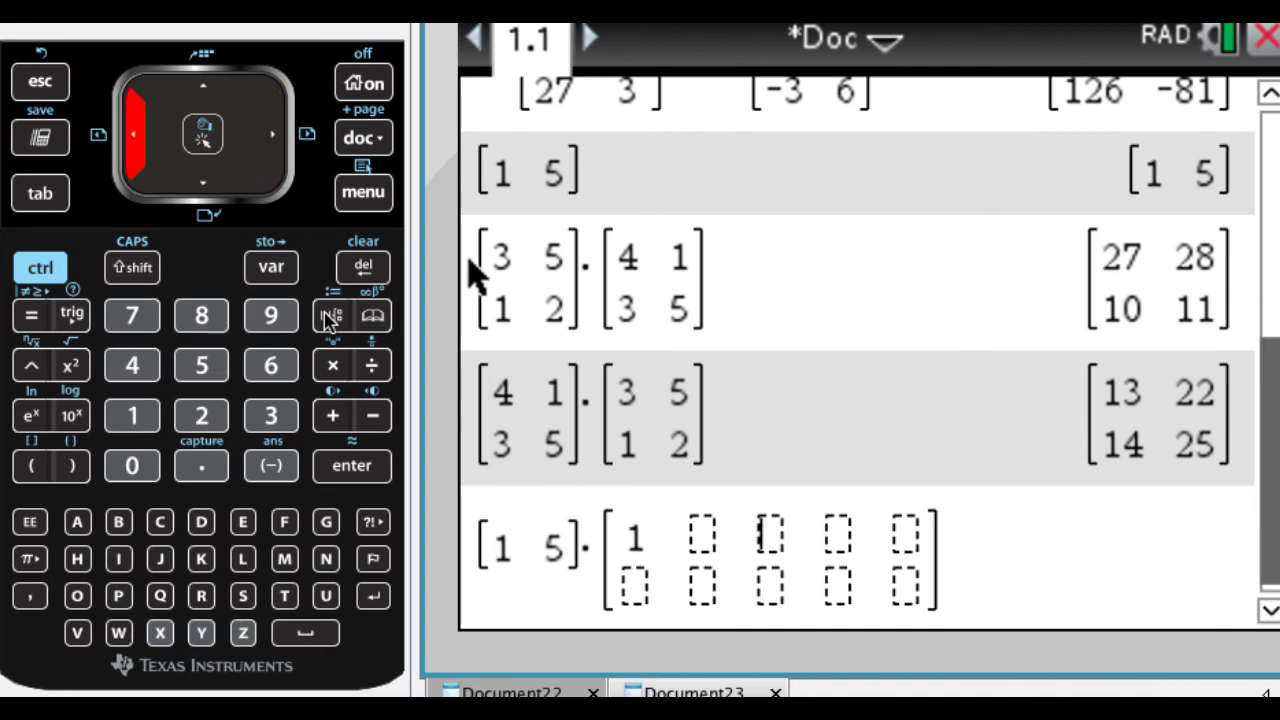
{"action": "key", "text": "Tab"}
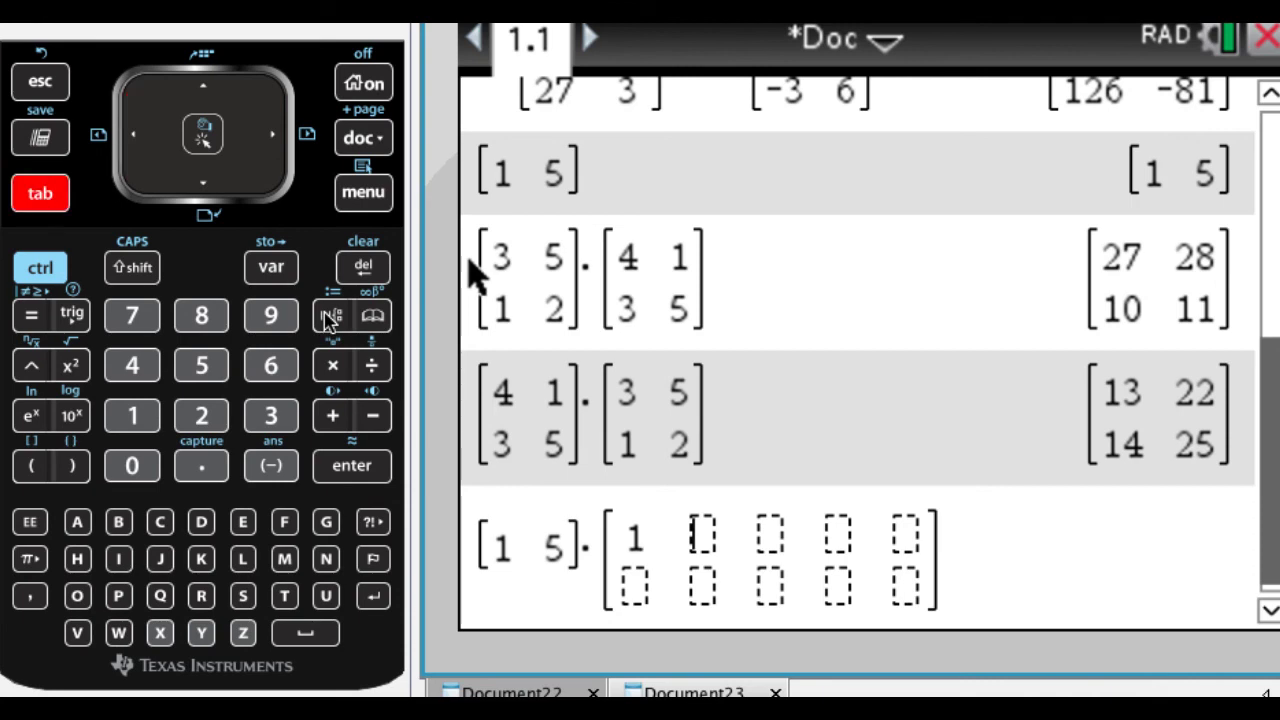
{"action": "type", "text": "9"}
{"action": "key", "text": "Tab"}
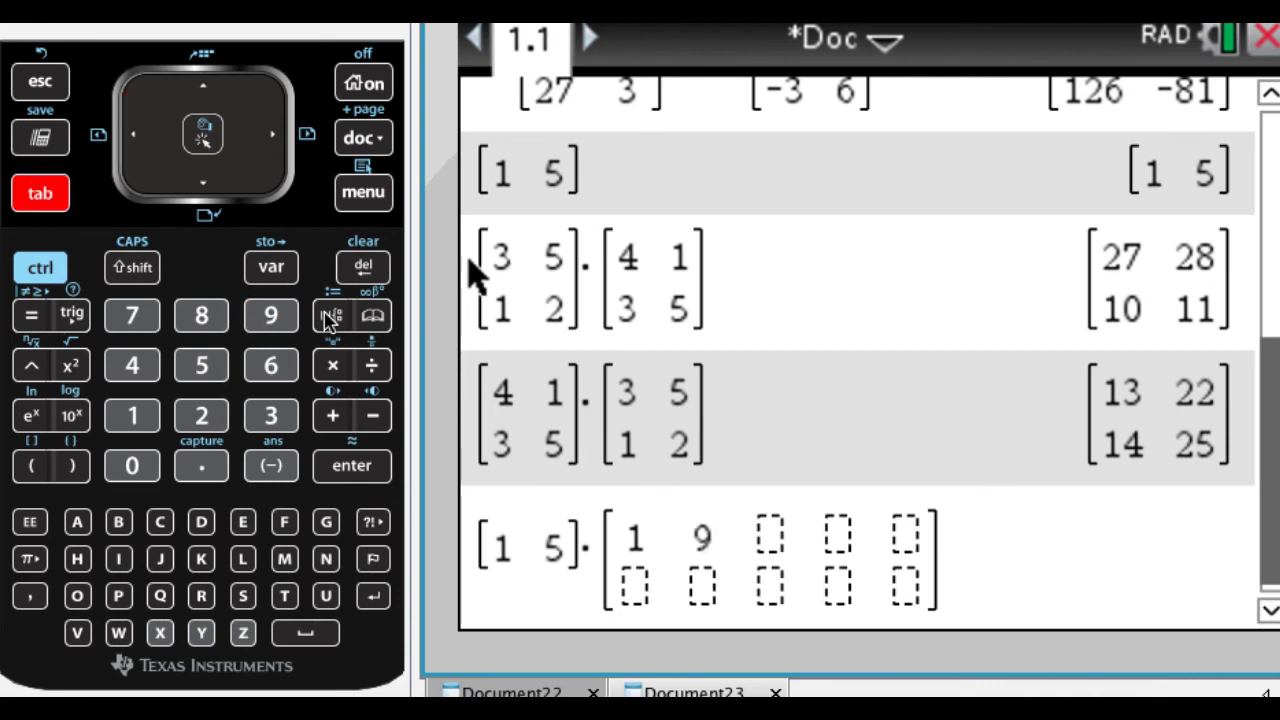
{"action": "type", "text": "6"}
{"action": "key", "text": "Tab"}
{"action": "type", "text": "4"}
{"action": "key", "text": "Tab"}
{"action": "type", "text": "3"}
{"action": "key", "text": "Tab"}
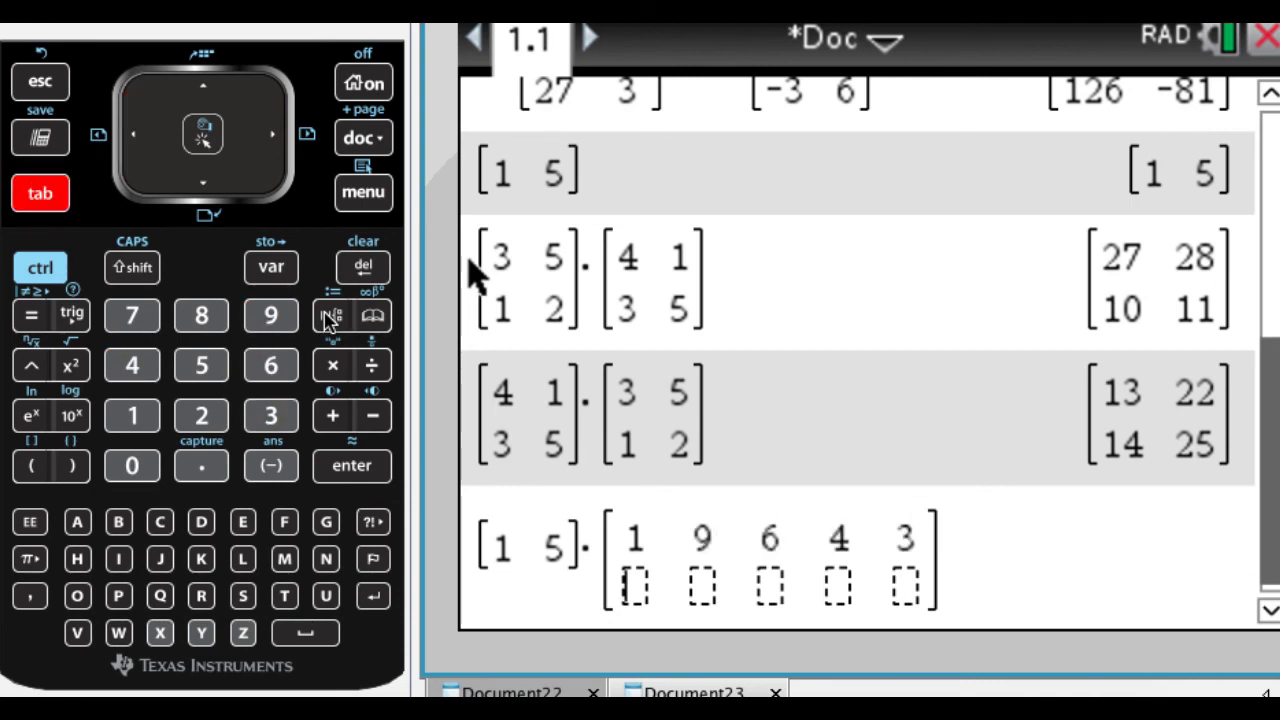
{"action": "type", "text": "7"}
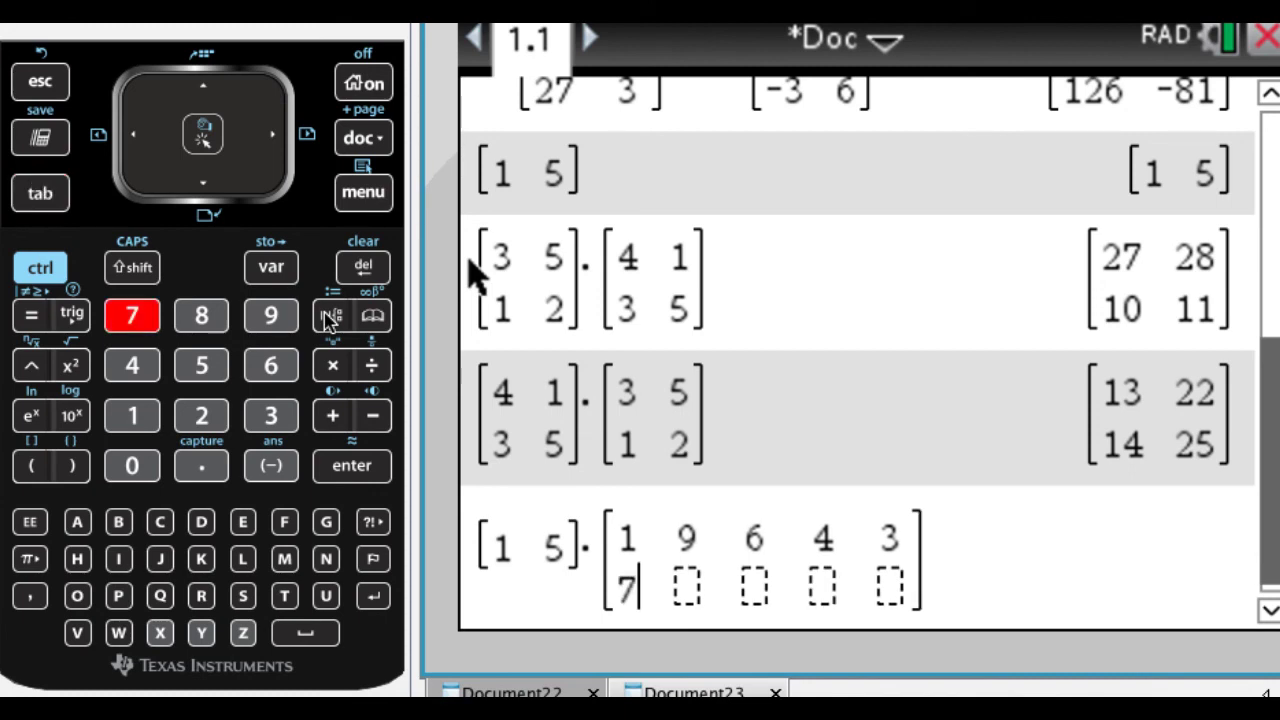
{"action": "key", "text": "Tab"}
{"action": "type", "text": "8"}
{"action": "key", "text": "Tab"}
{"action": "type", "text": "4"}
{"action": "key", "text": "Tab"}
{"action": "type", "text": "3"}
{"action": "key", "text": "Tab"}
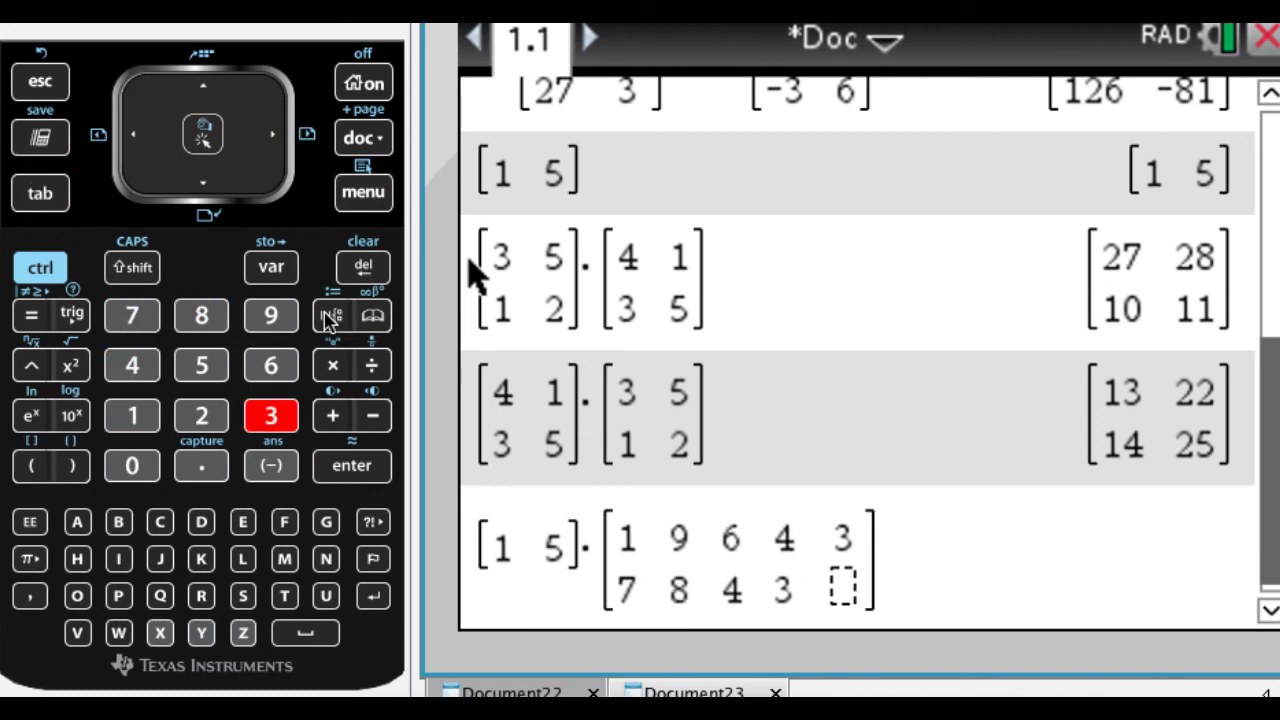
{"action": "type", "text": "6"}
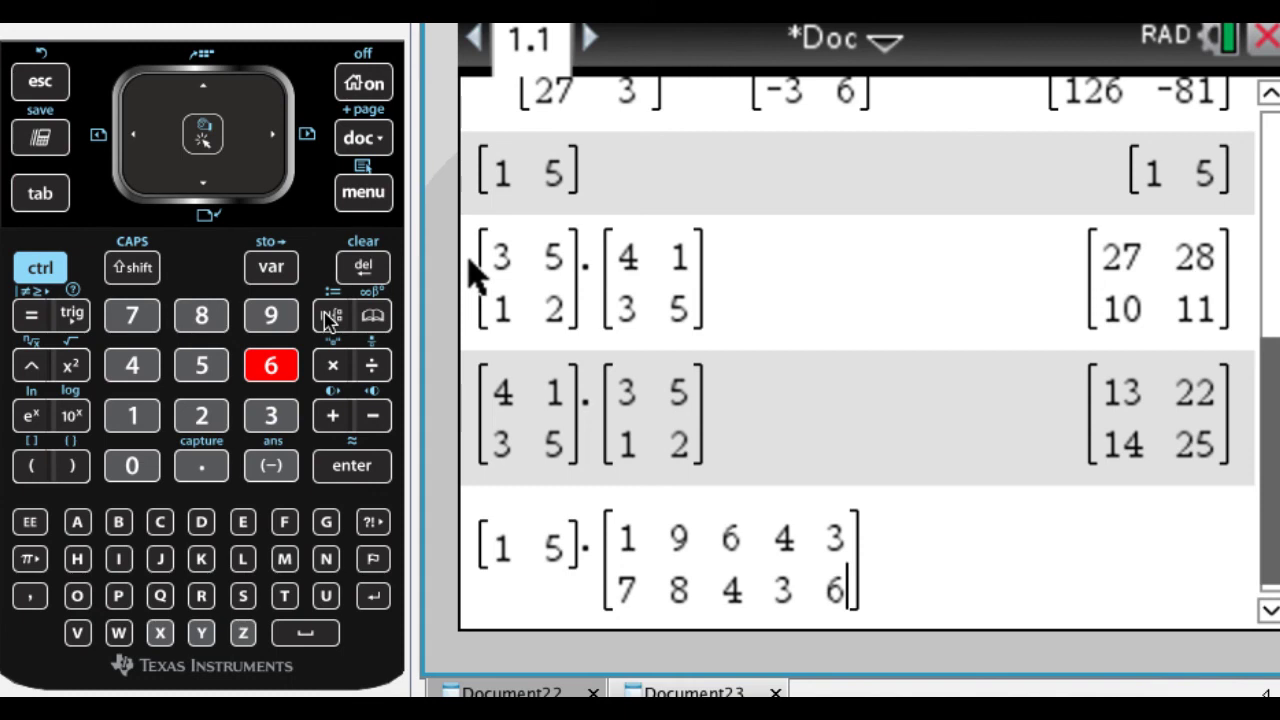
{"action": "key", "text": "Return"}
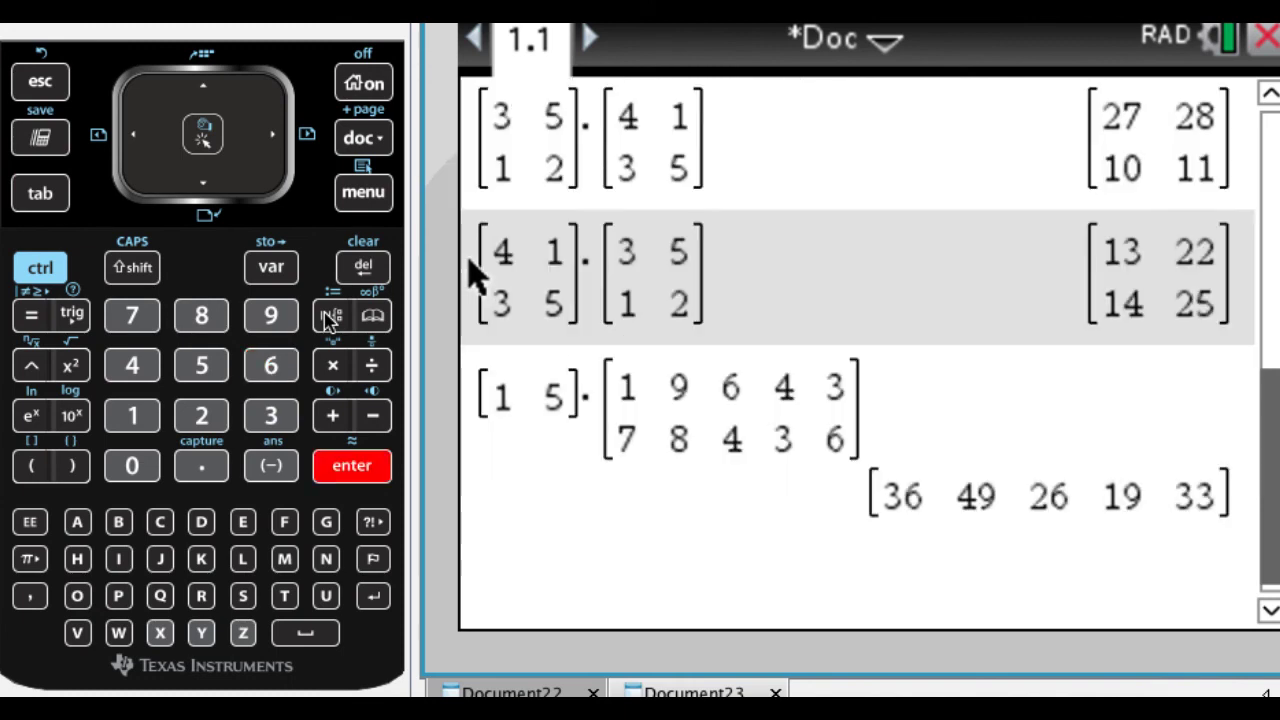